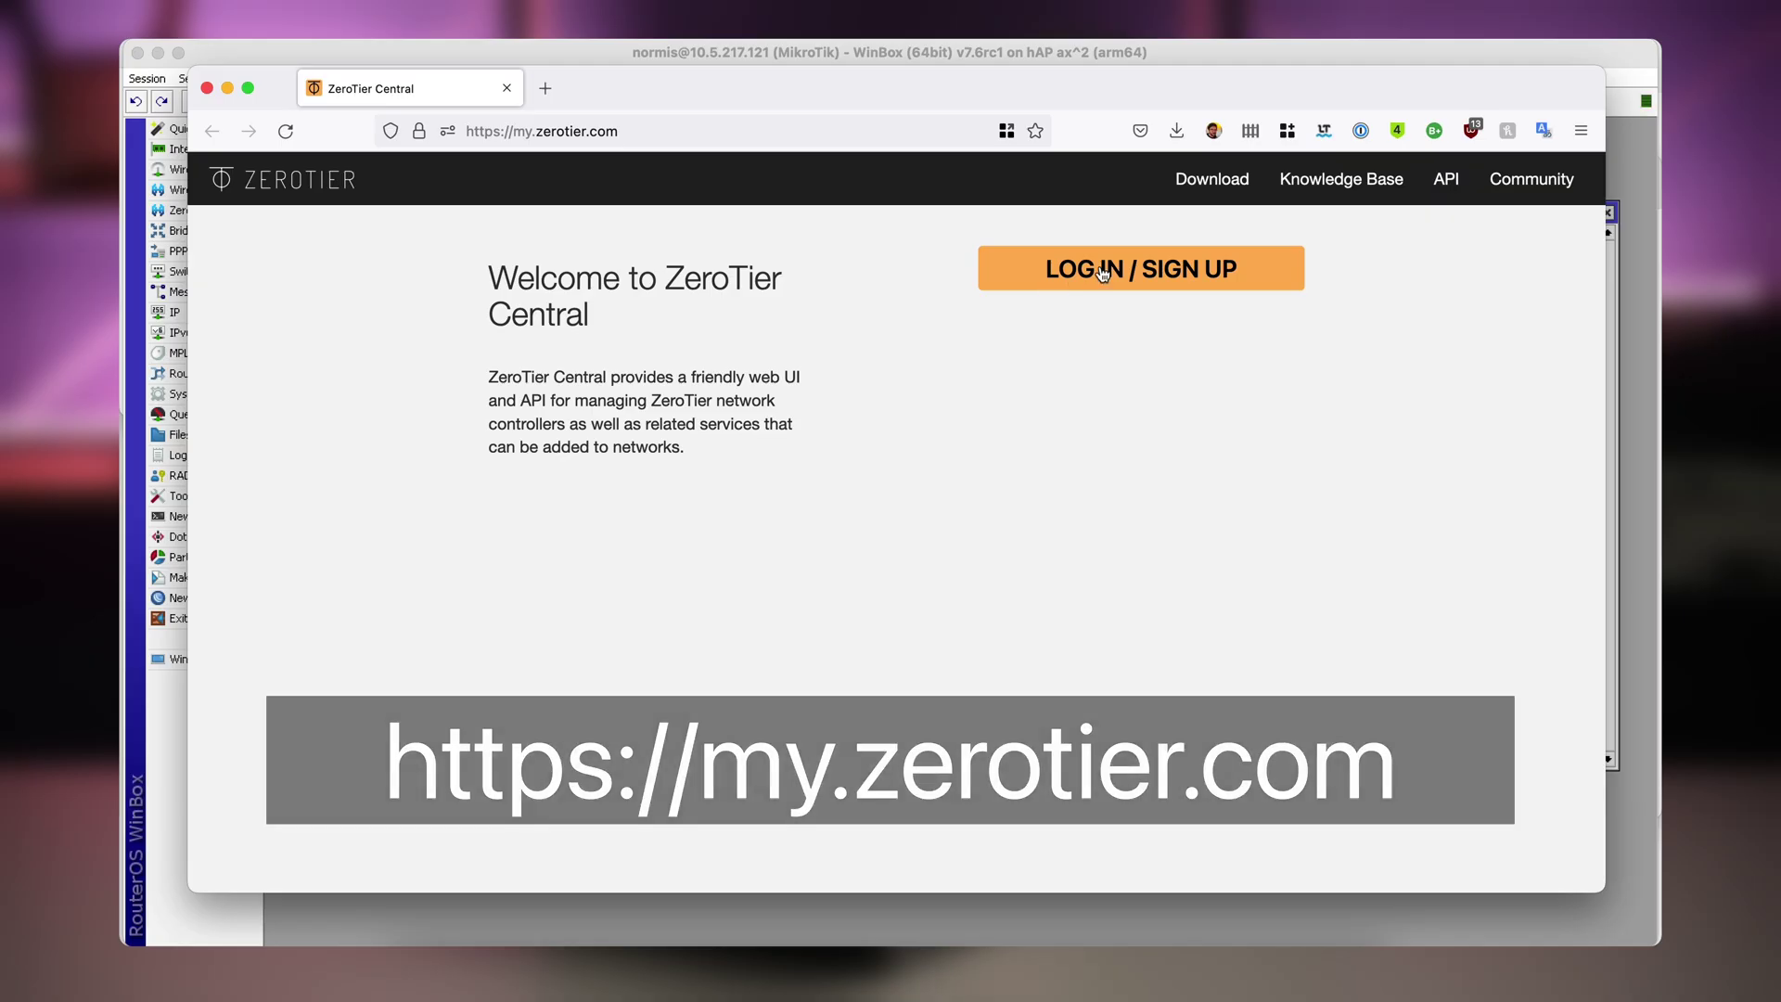
- Sign in to ZeroTier Central with the saved account login, keeping it remembered
left_click(1062, 276)
left_click(733, 562)
left_click(669, 648)
left_click(744, 727)
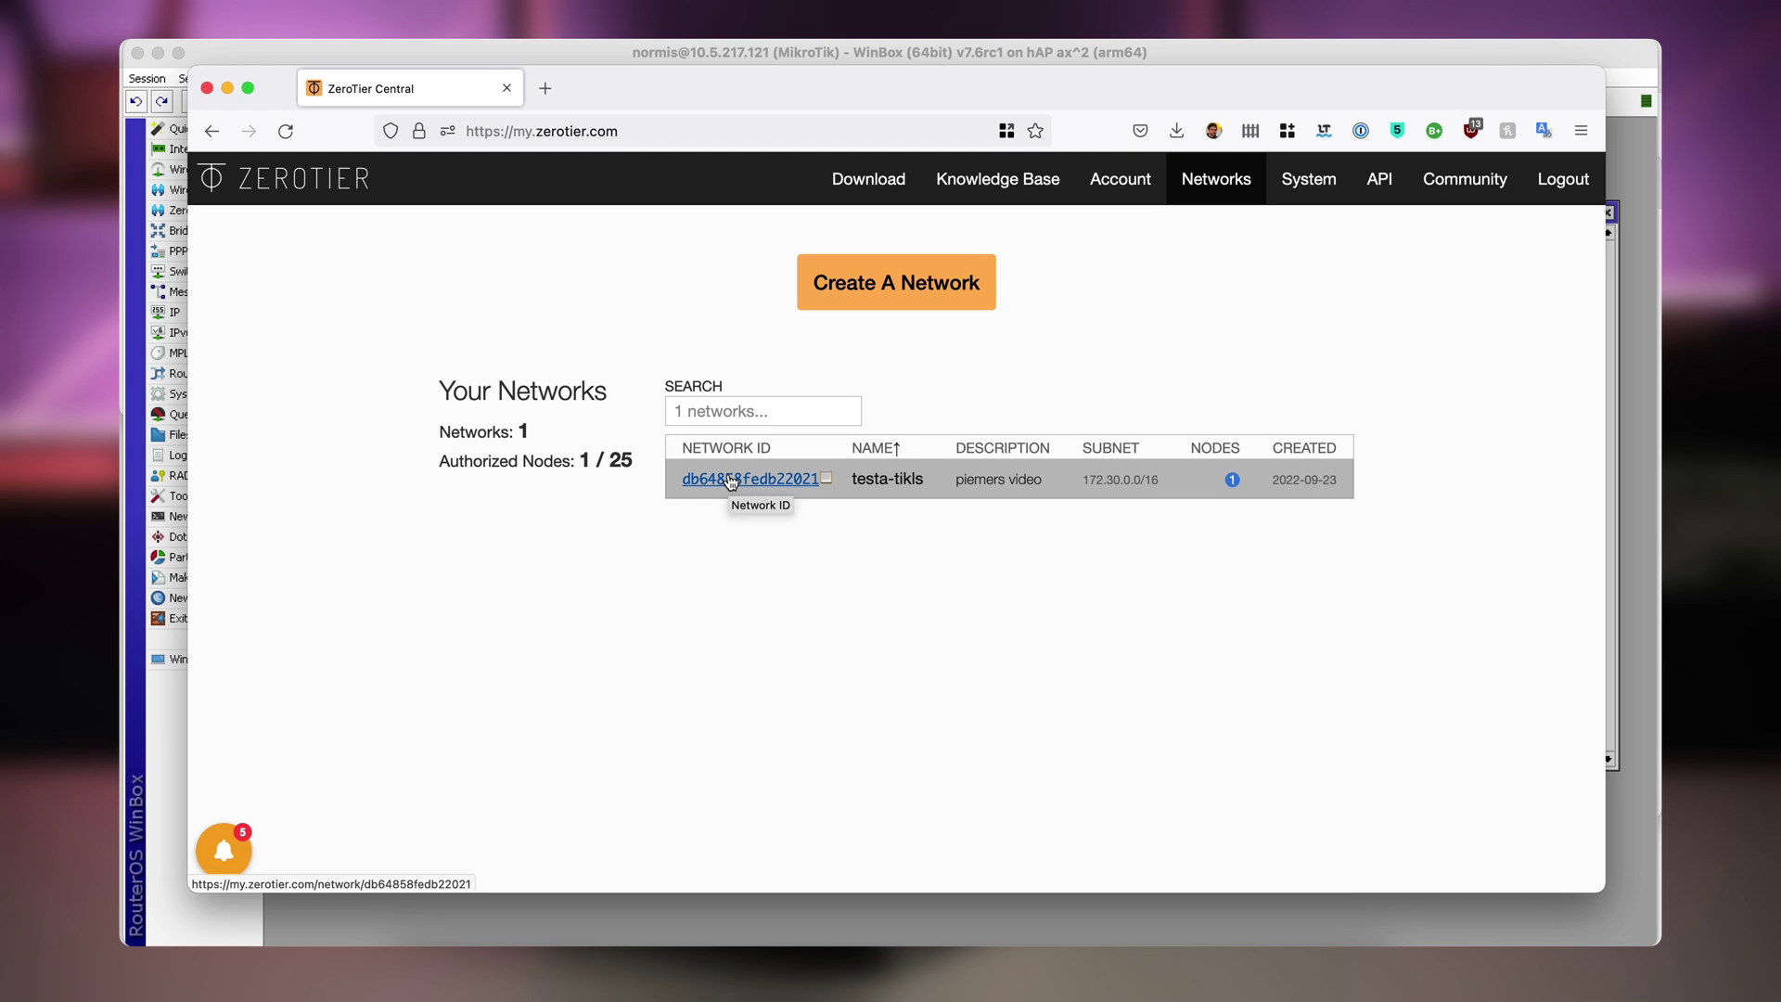
- Open the testa-tikls network and select its network ID db64858fedb22021
mouse_move(716, 481)
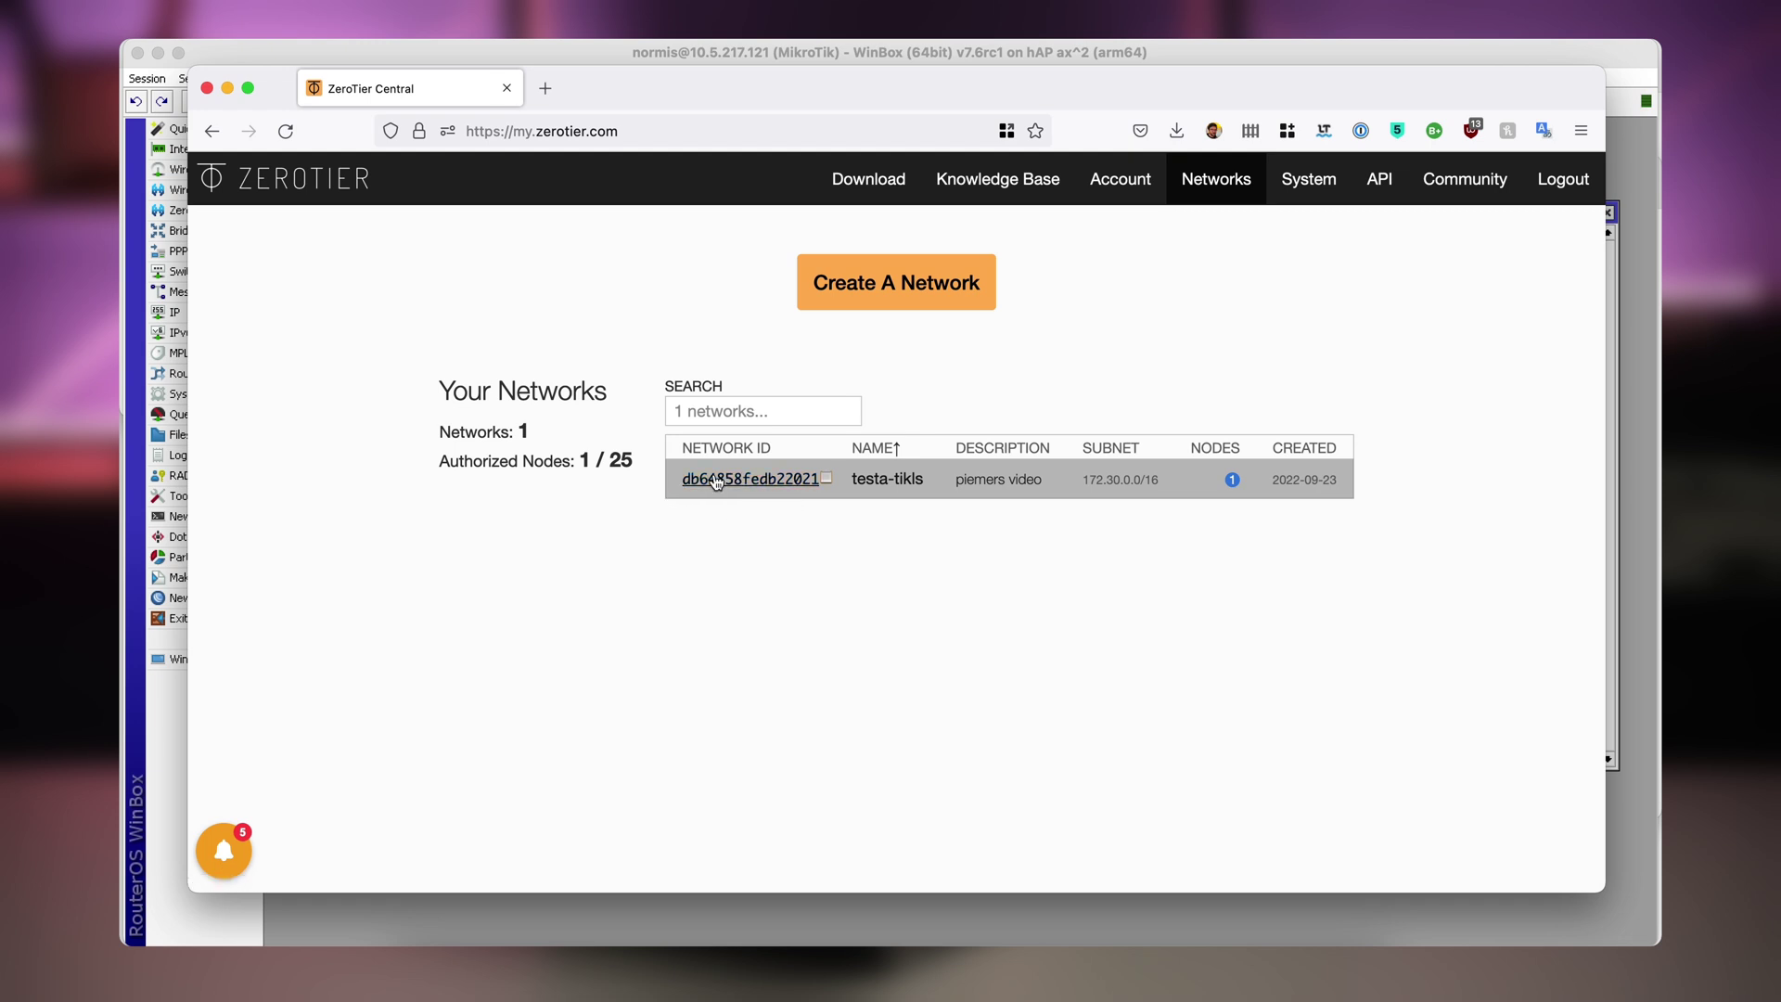
left_click(812, 480)
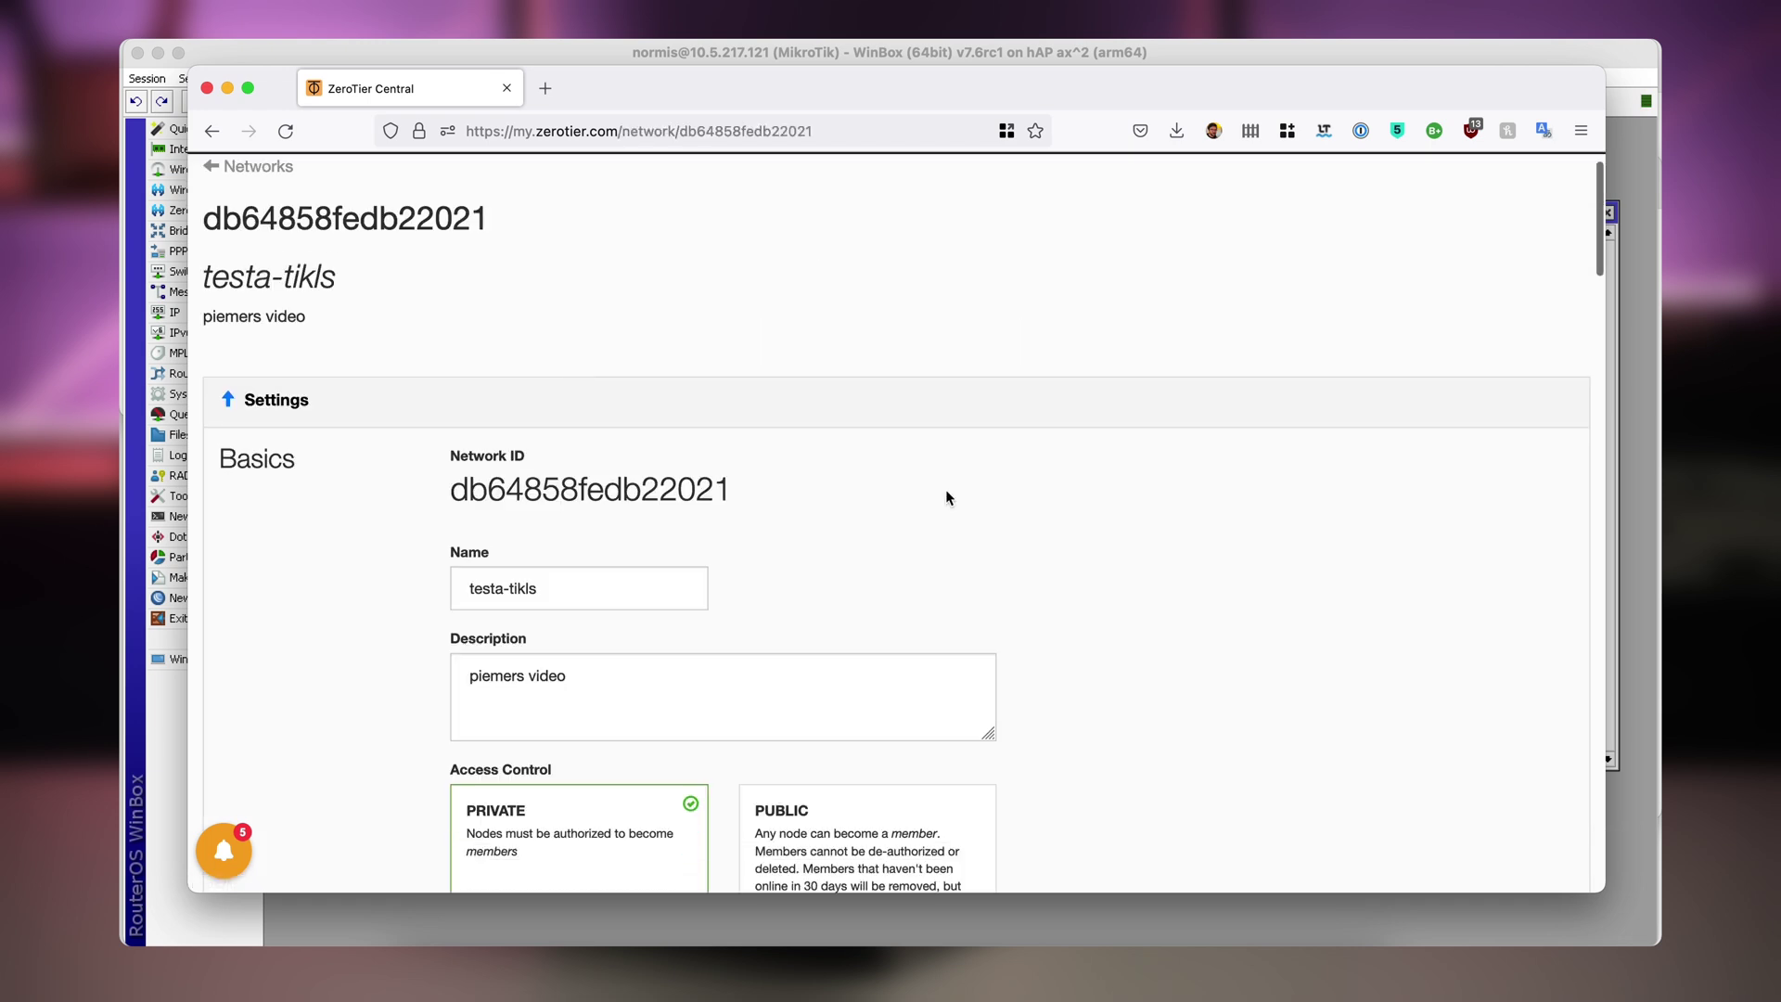
scroll(944, 488, "down", 2)
double_click(612, 395)
left_click(944, 423)
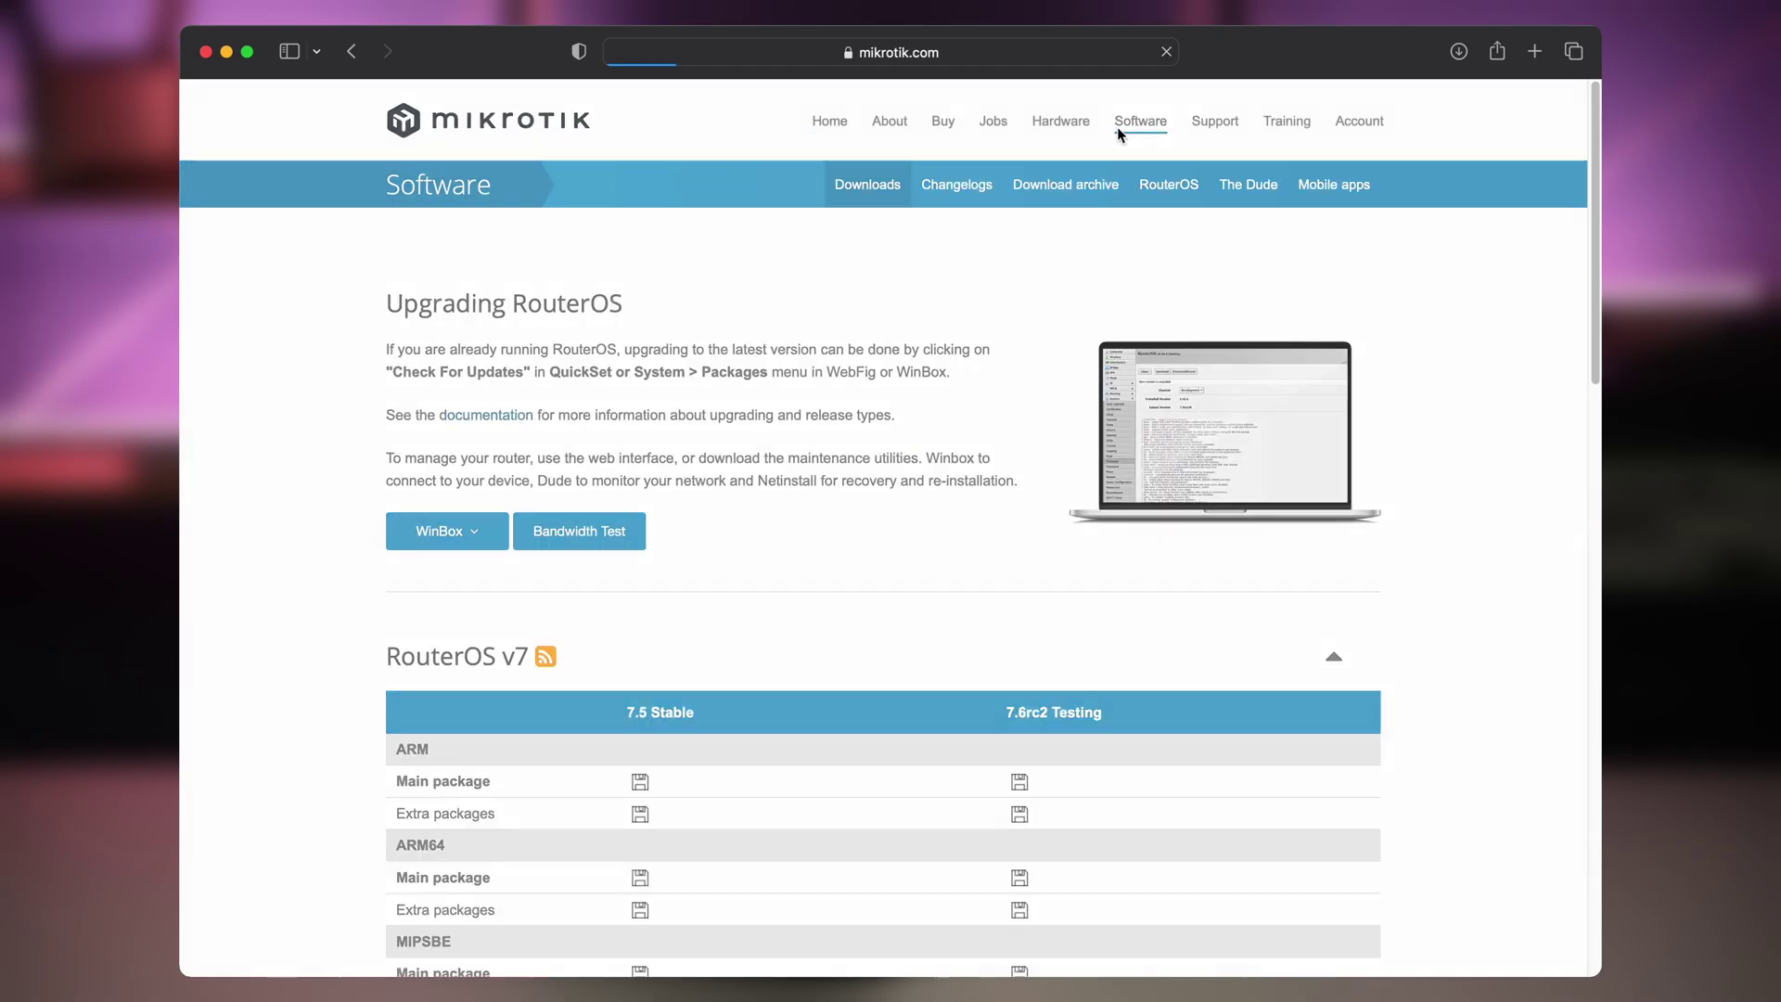
- Download the ARM64 extra packages and upload zerotier-7.5-arm64.npk to the router's Files
scroll(640, 519, "down", 3)
left_click(640, 799)
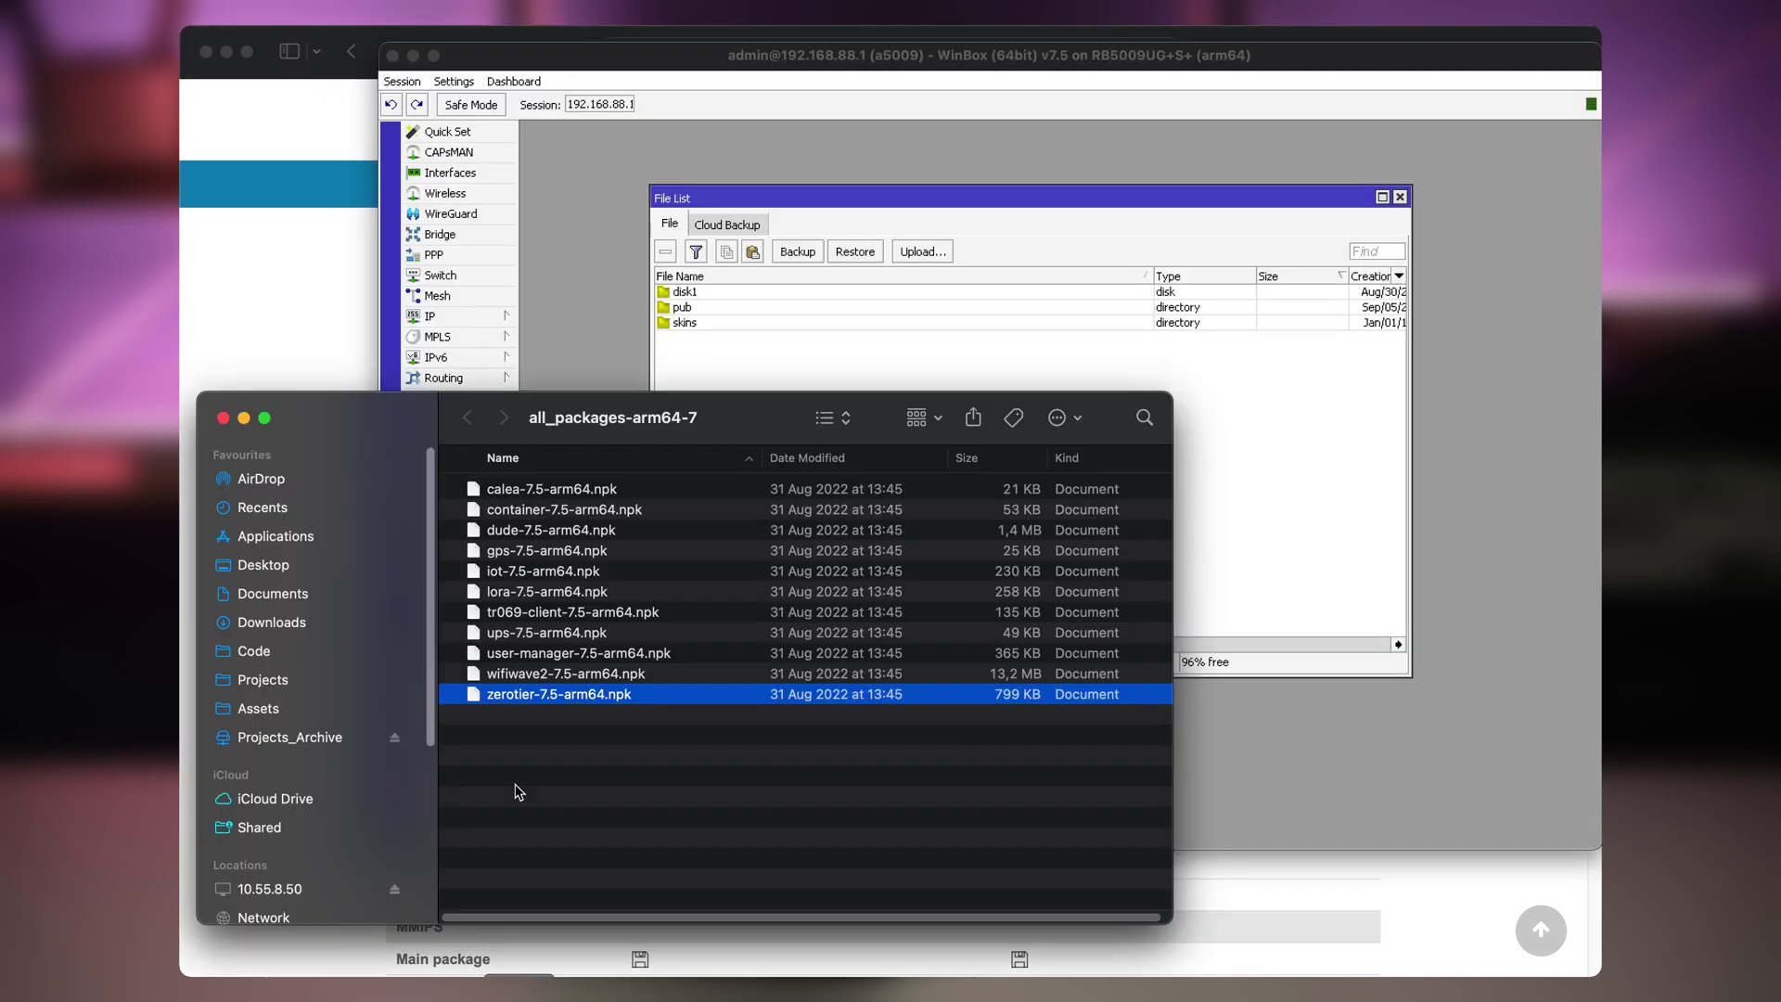
left_click_drag(534, 694, 913, 356)
- Reboot the router from the System menu, confirming with Yes
left_click(475, 399)
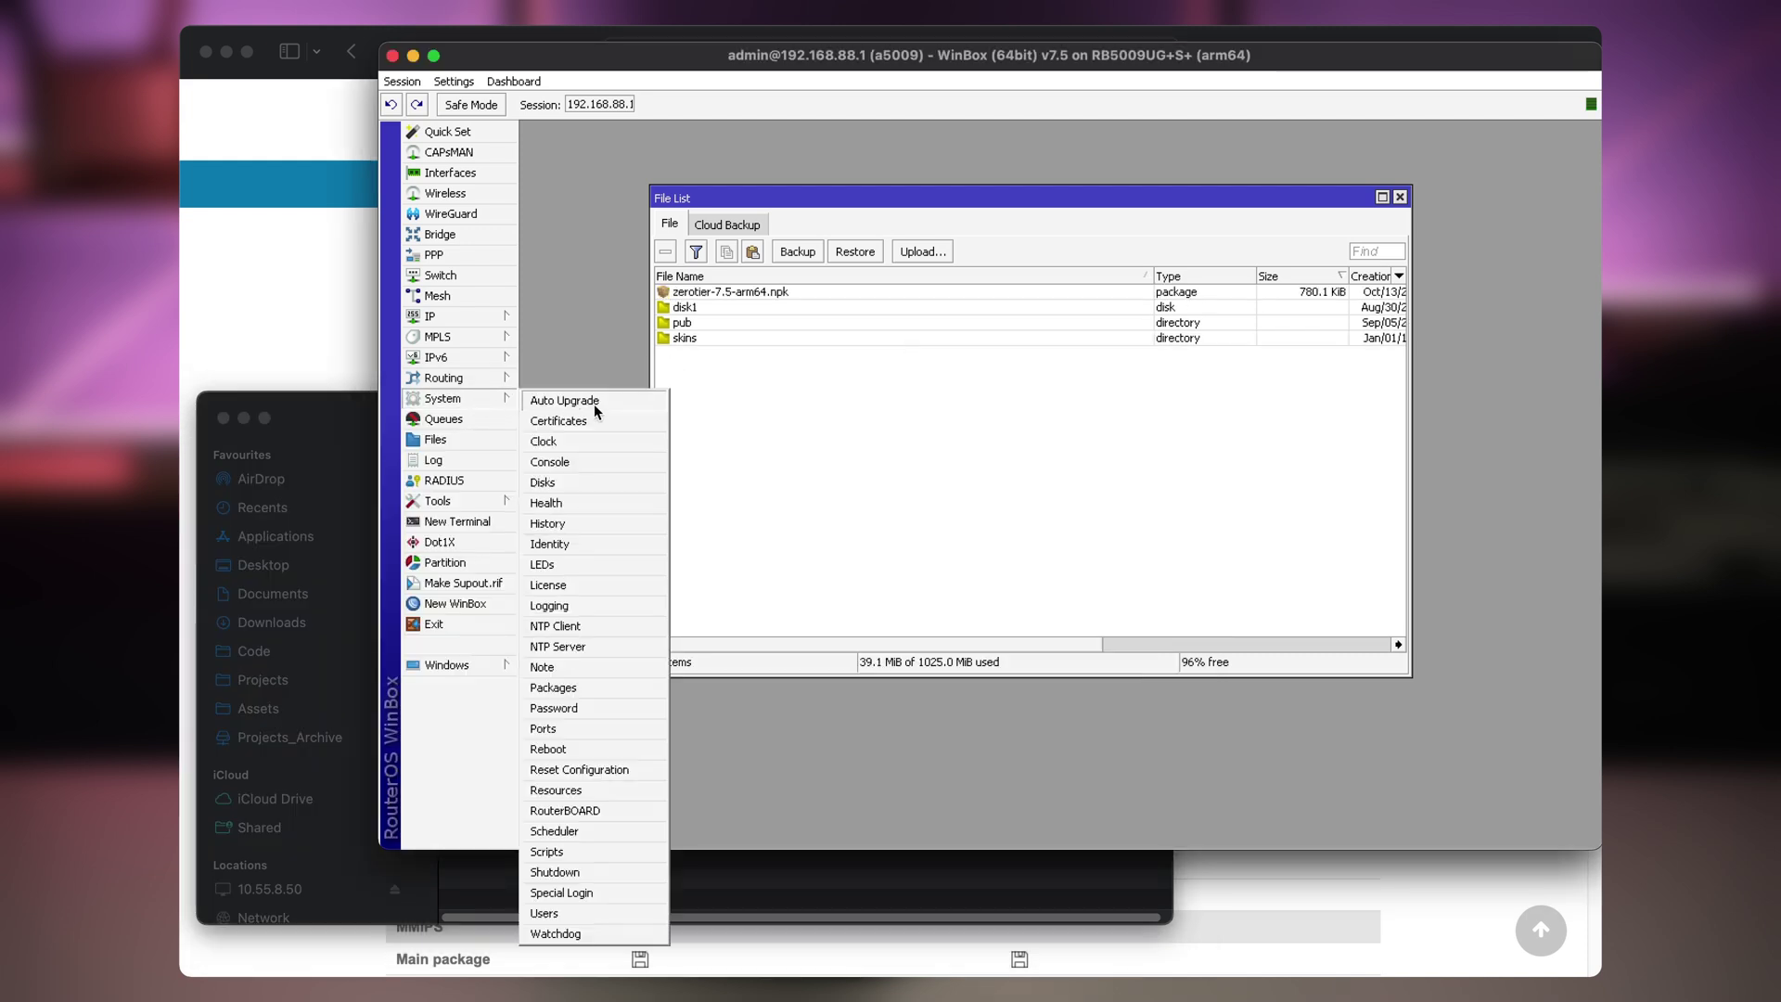
left_click(549, 749)
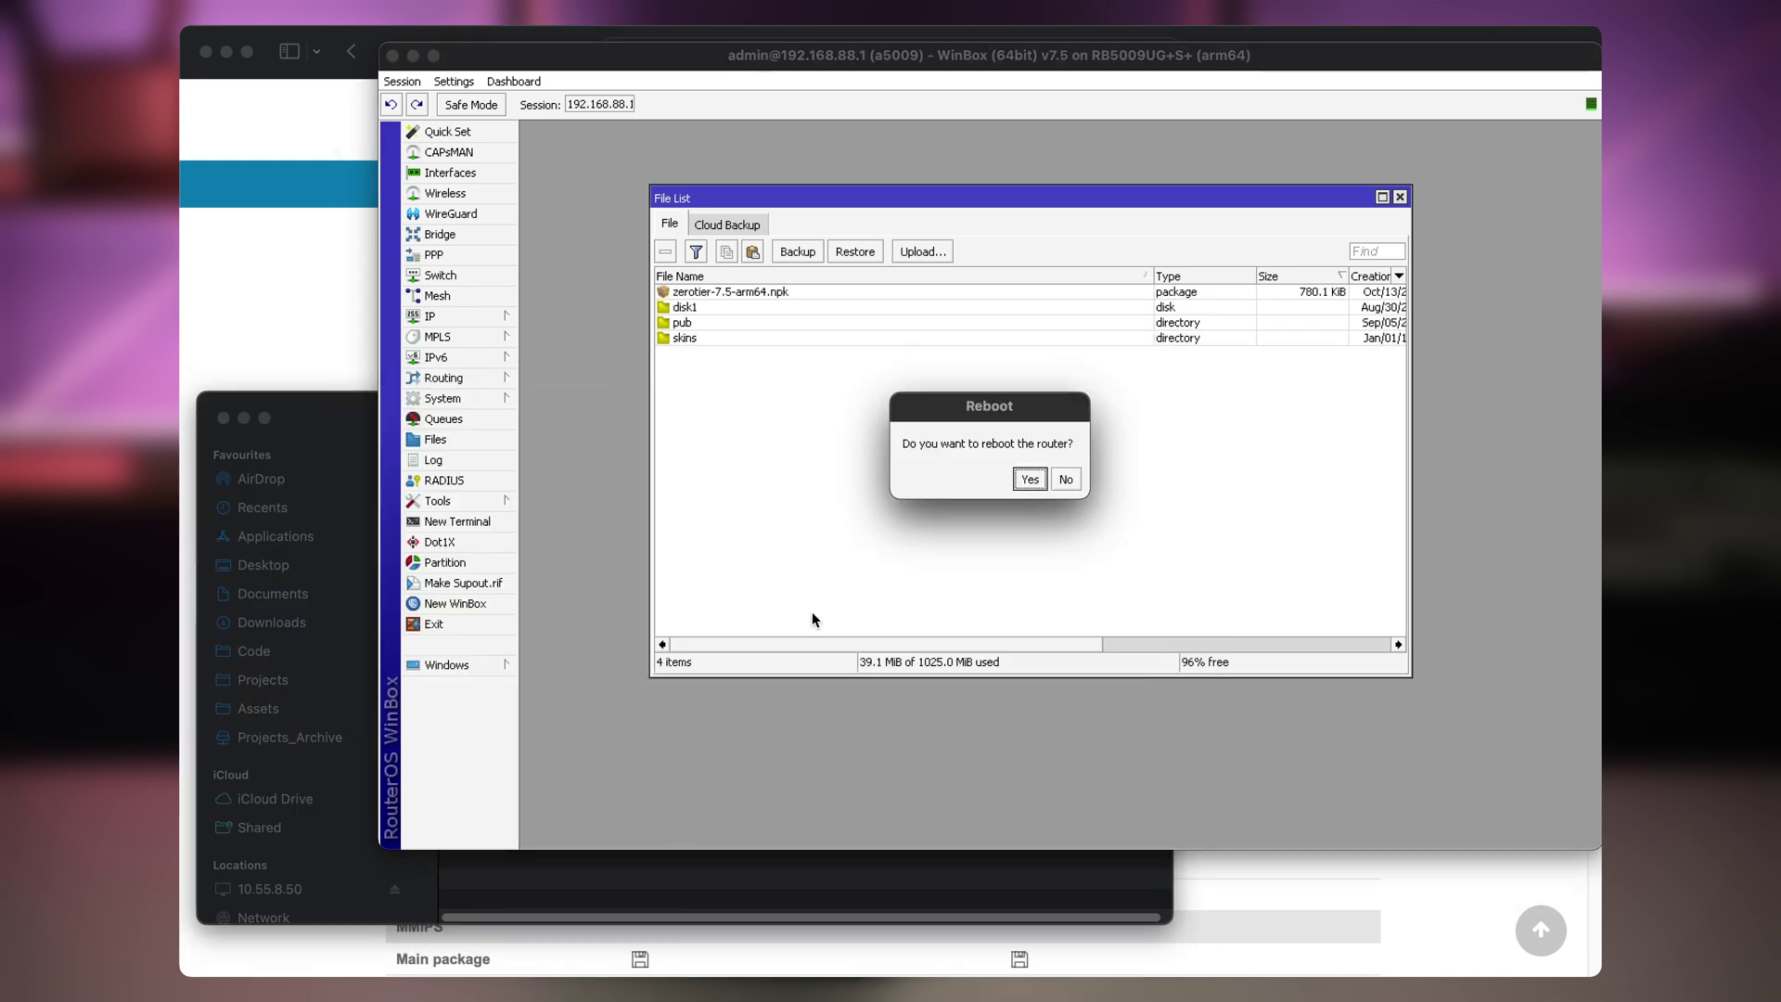
left_click(1031, 480)
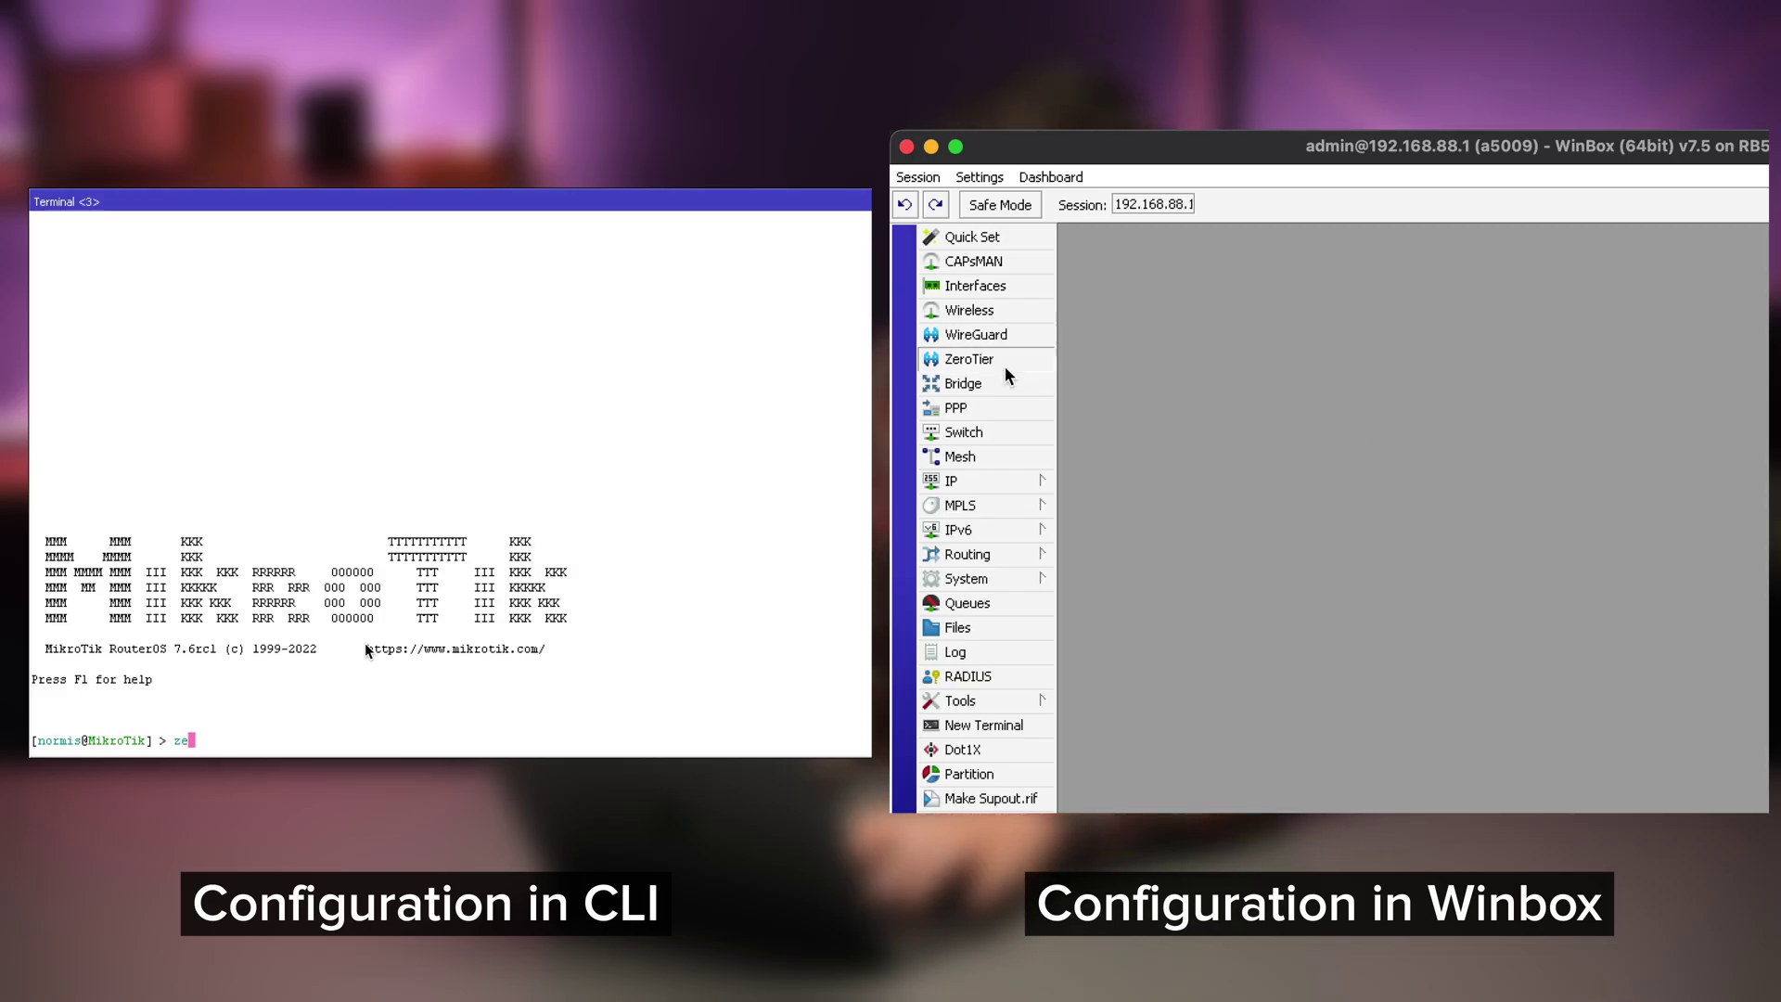
- List the ZeroTier instances and enable zt1 with /zerotier enable zt1
left_click(1004, 364)
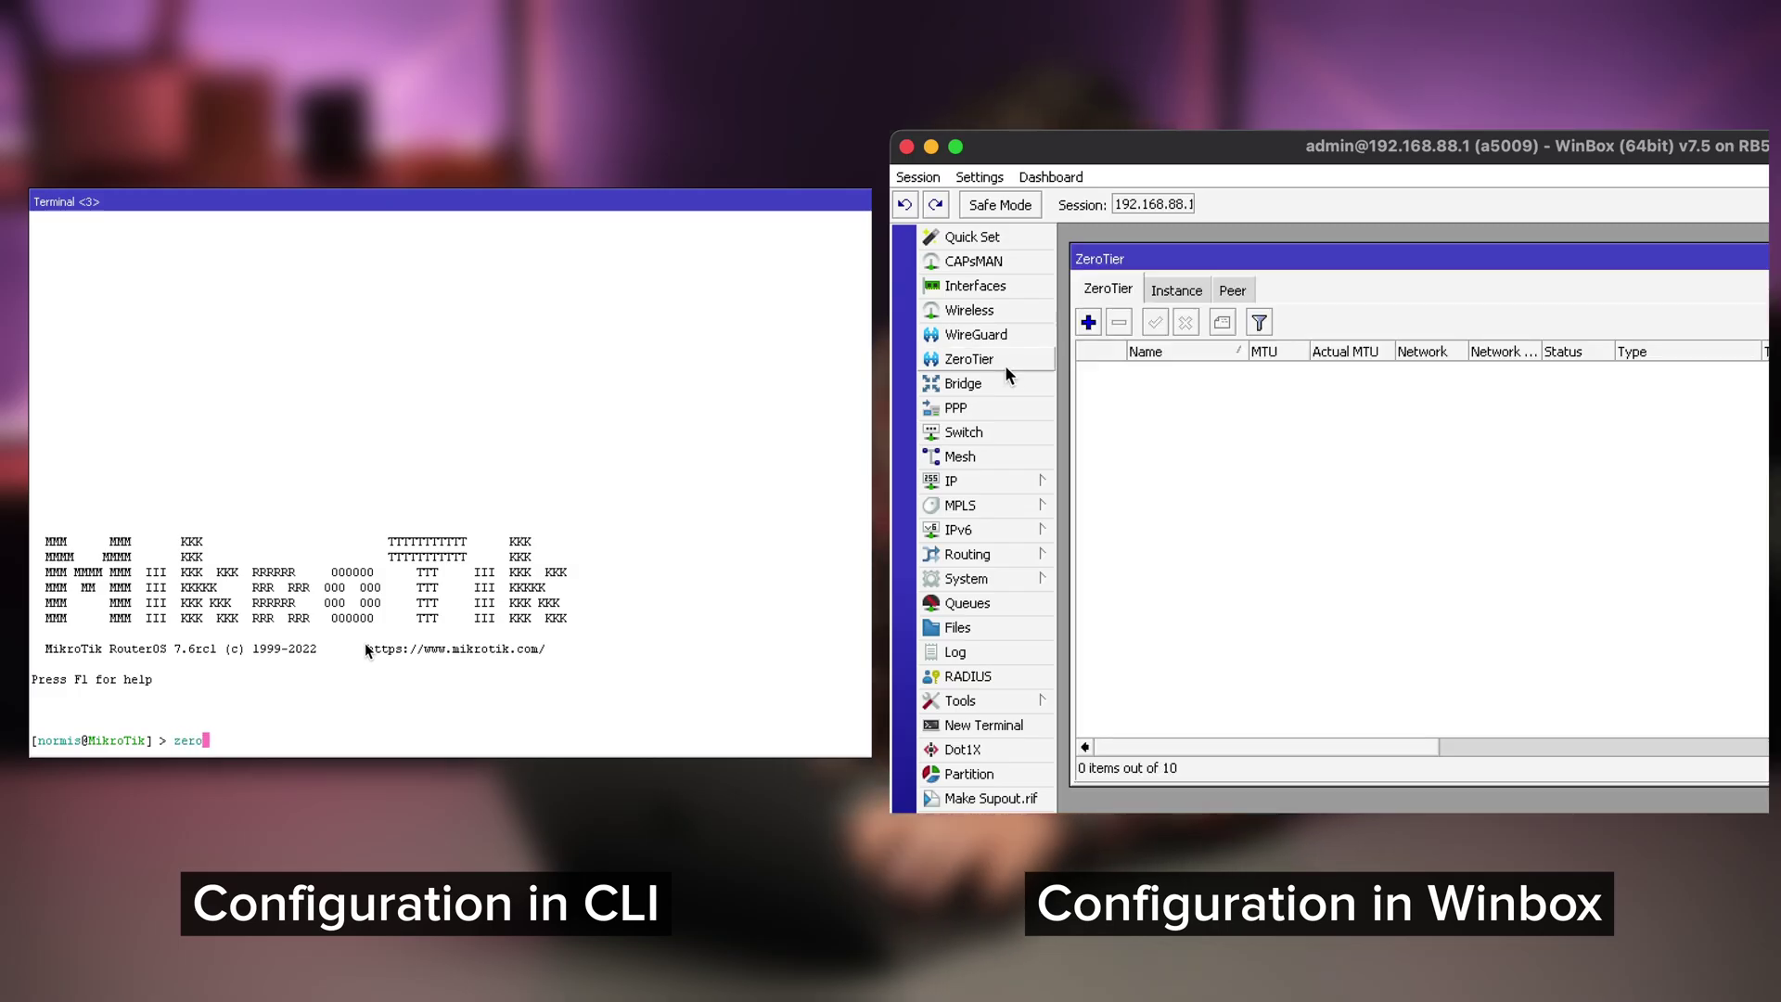
type("tier/")
key("Return")
type("print")
key("Return")
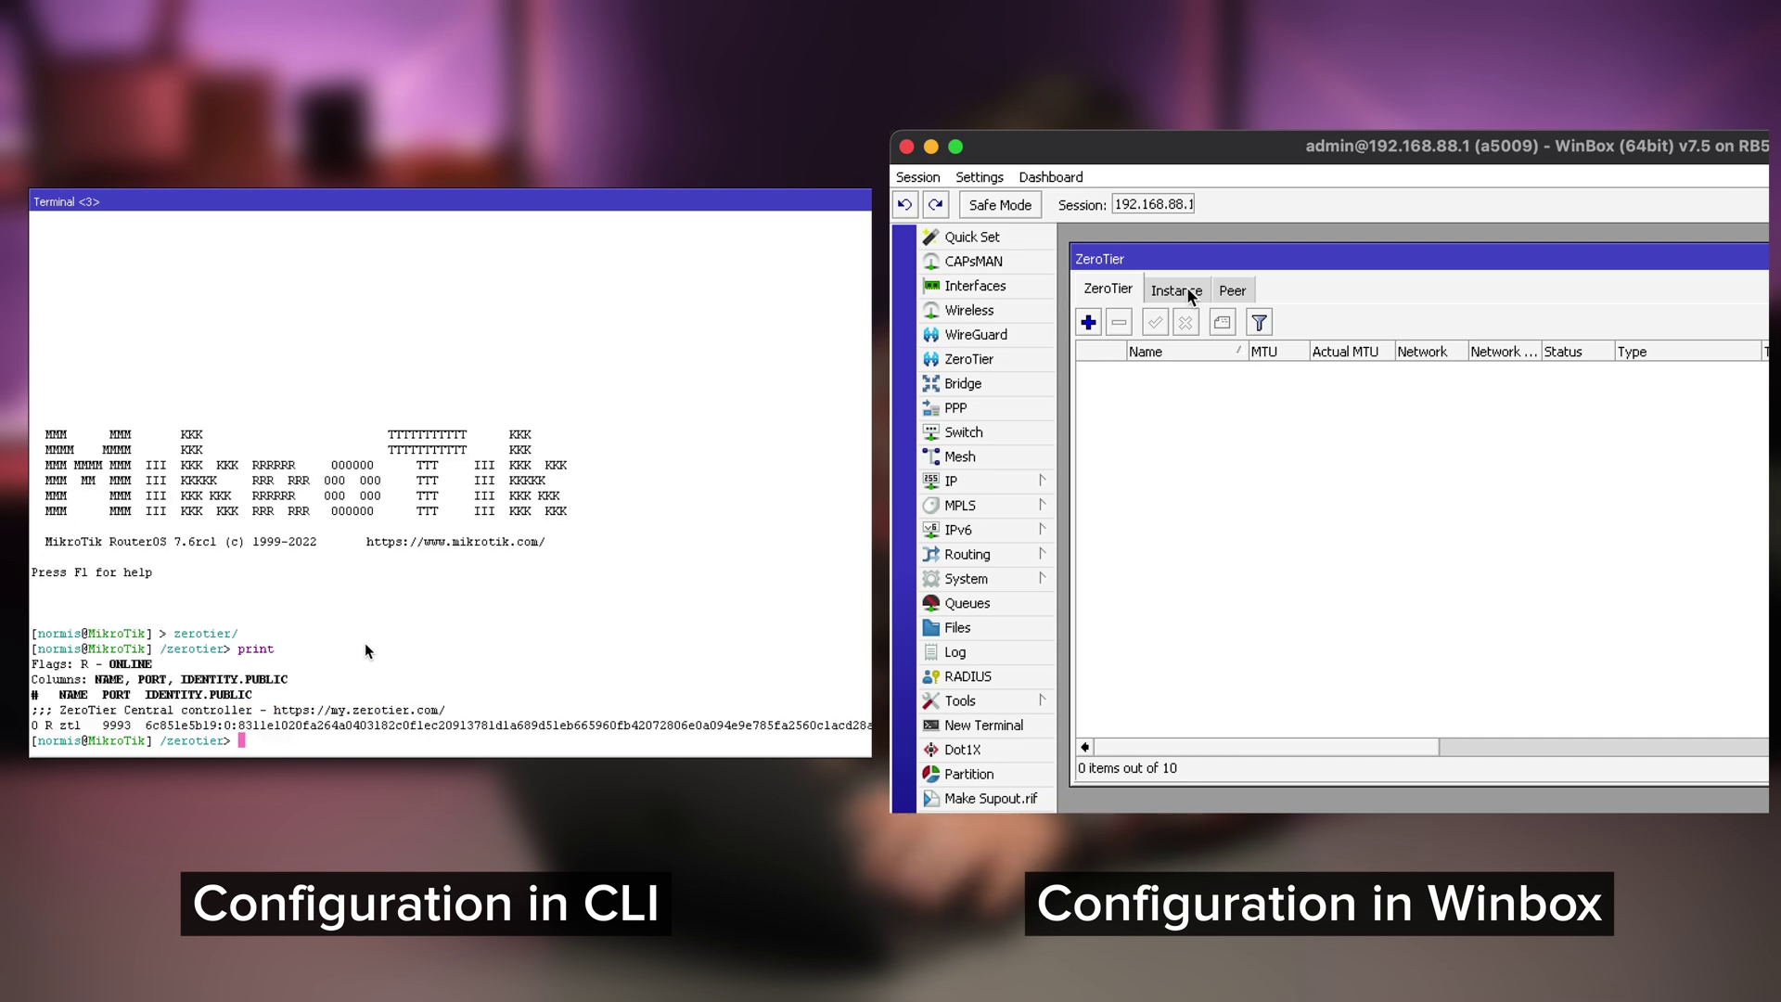
left_click(1190, 293)
type("enable zt")
left_click(1159, 386)
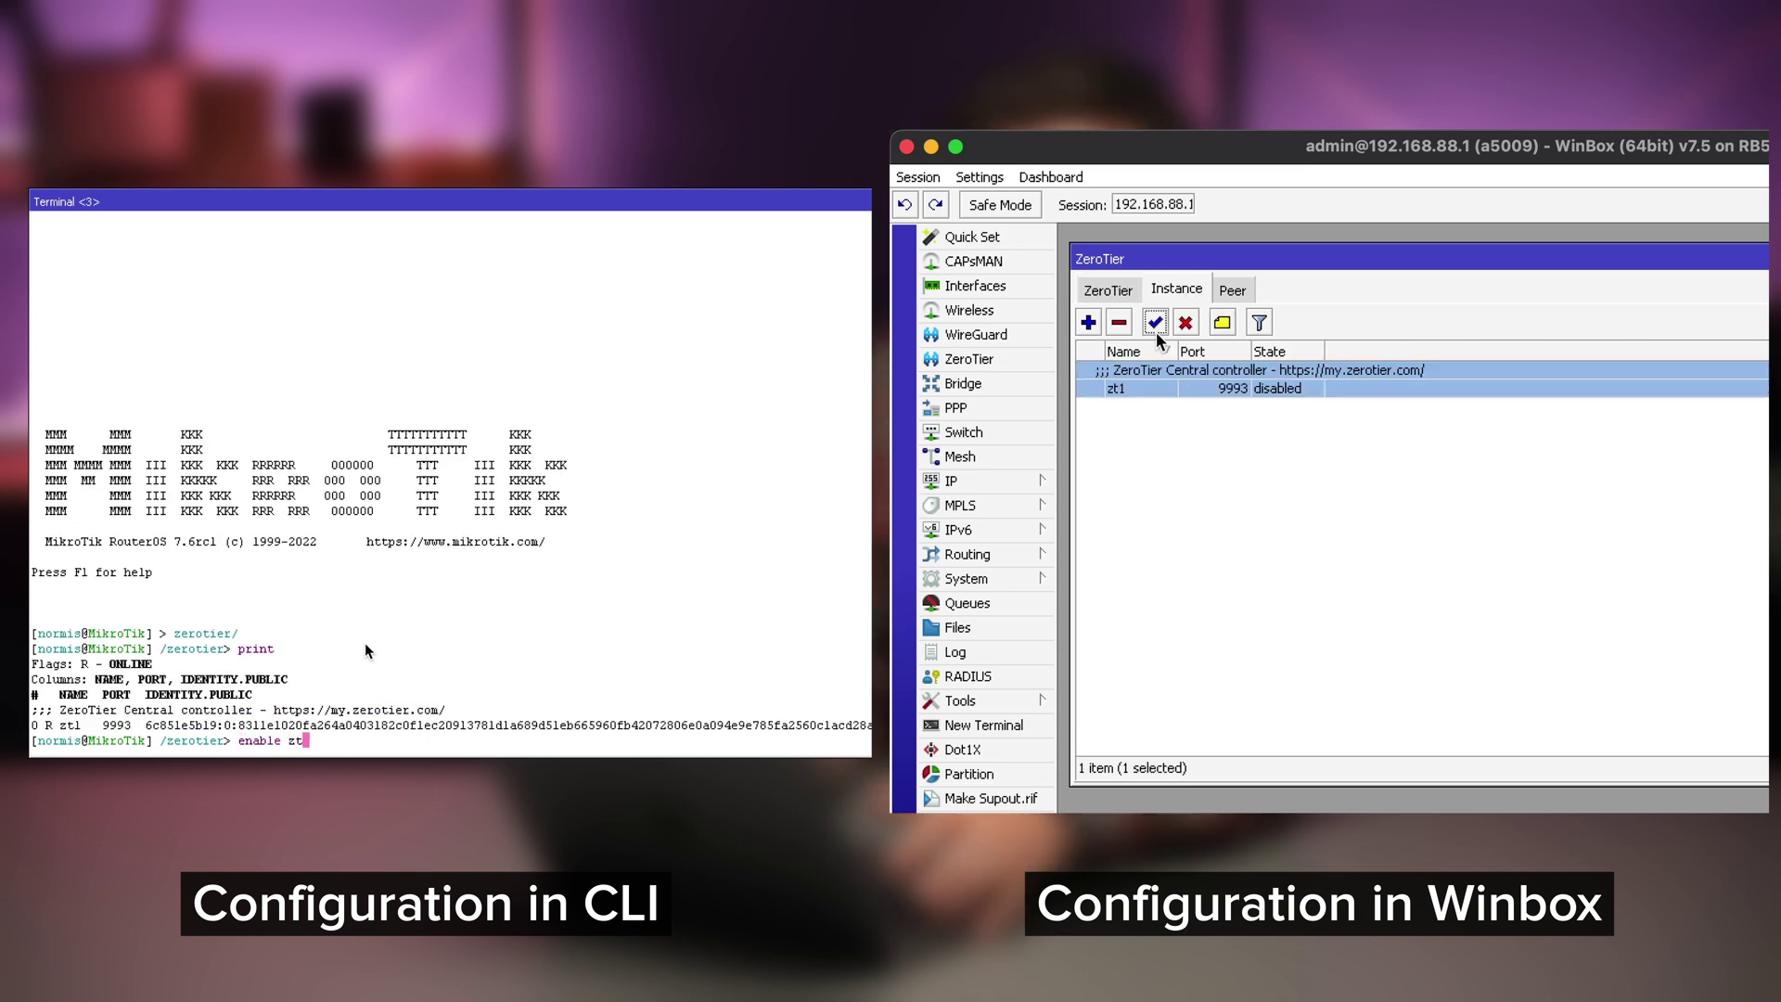
left_click(1156, 331)
type("1")
key("Return")
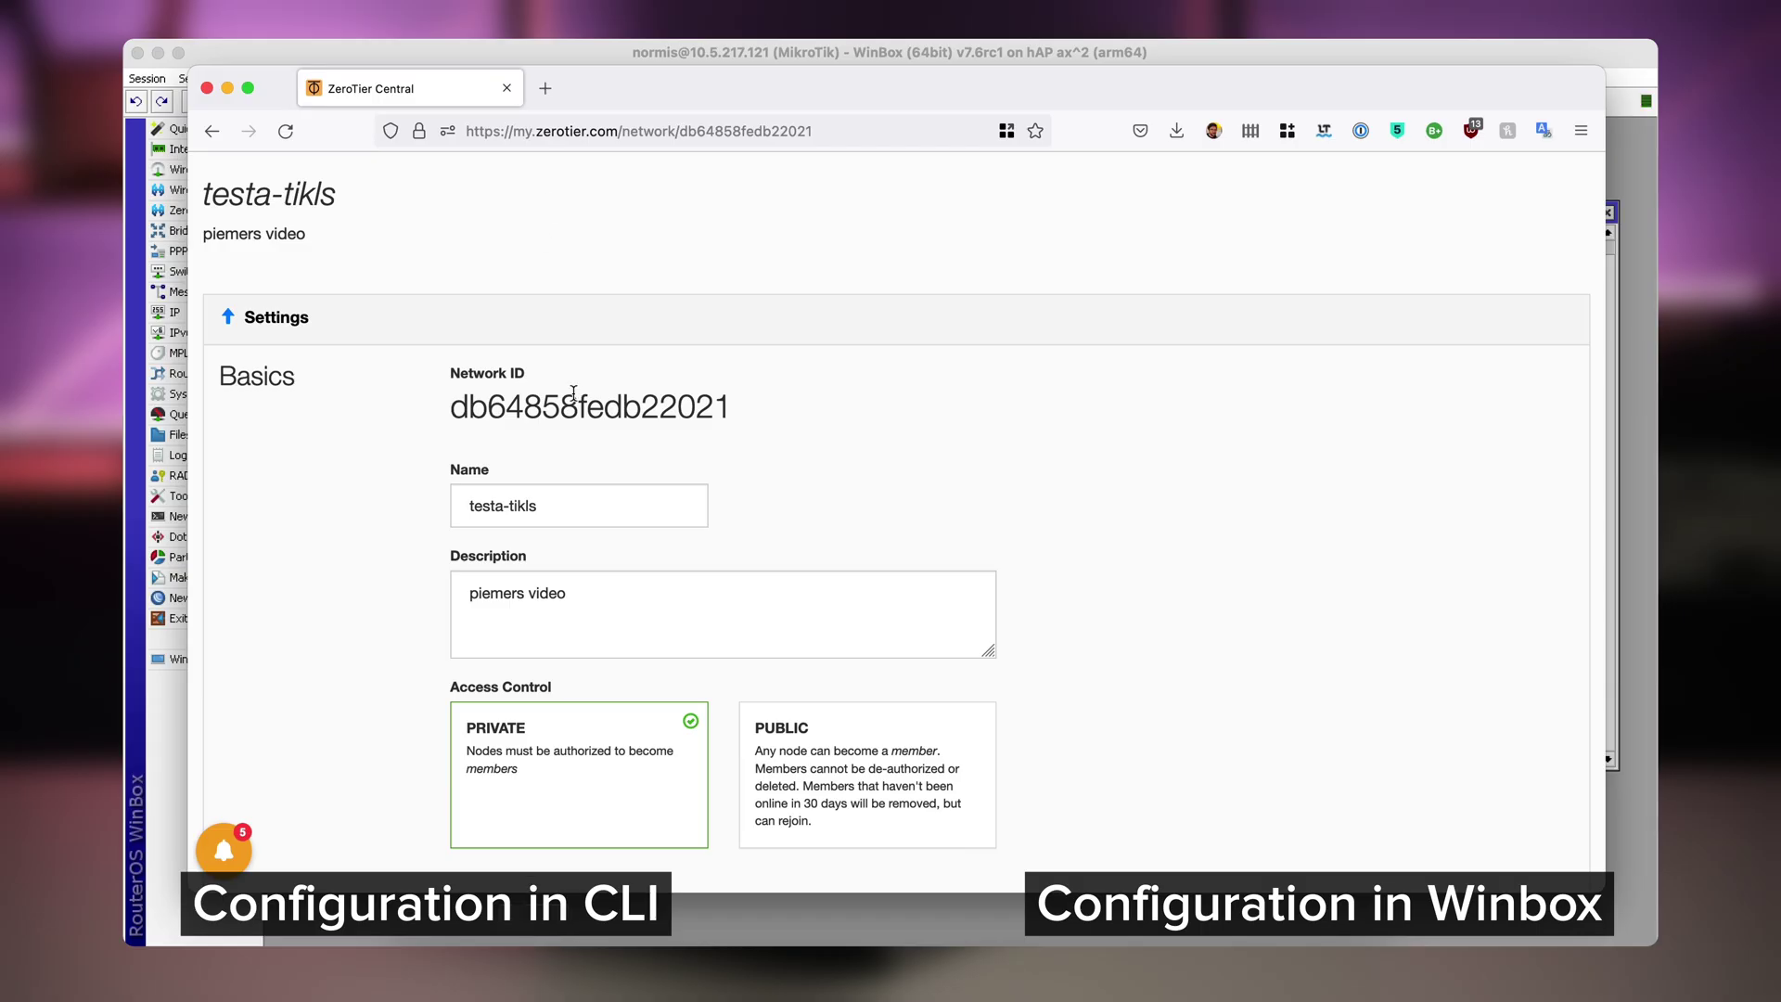
- Add interface zerotier1 with network db64858fedb22021 and instance zt1
double_click(573, 406)
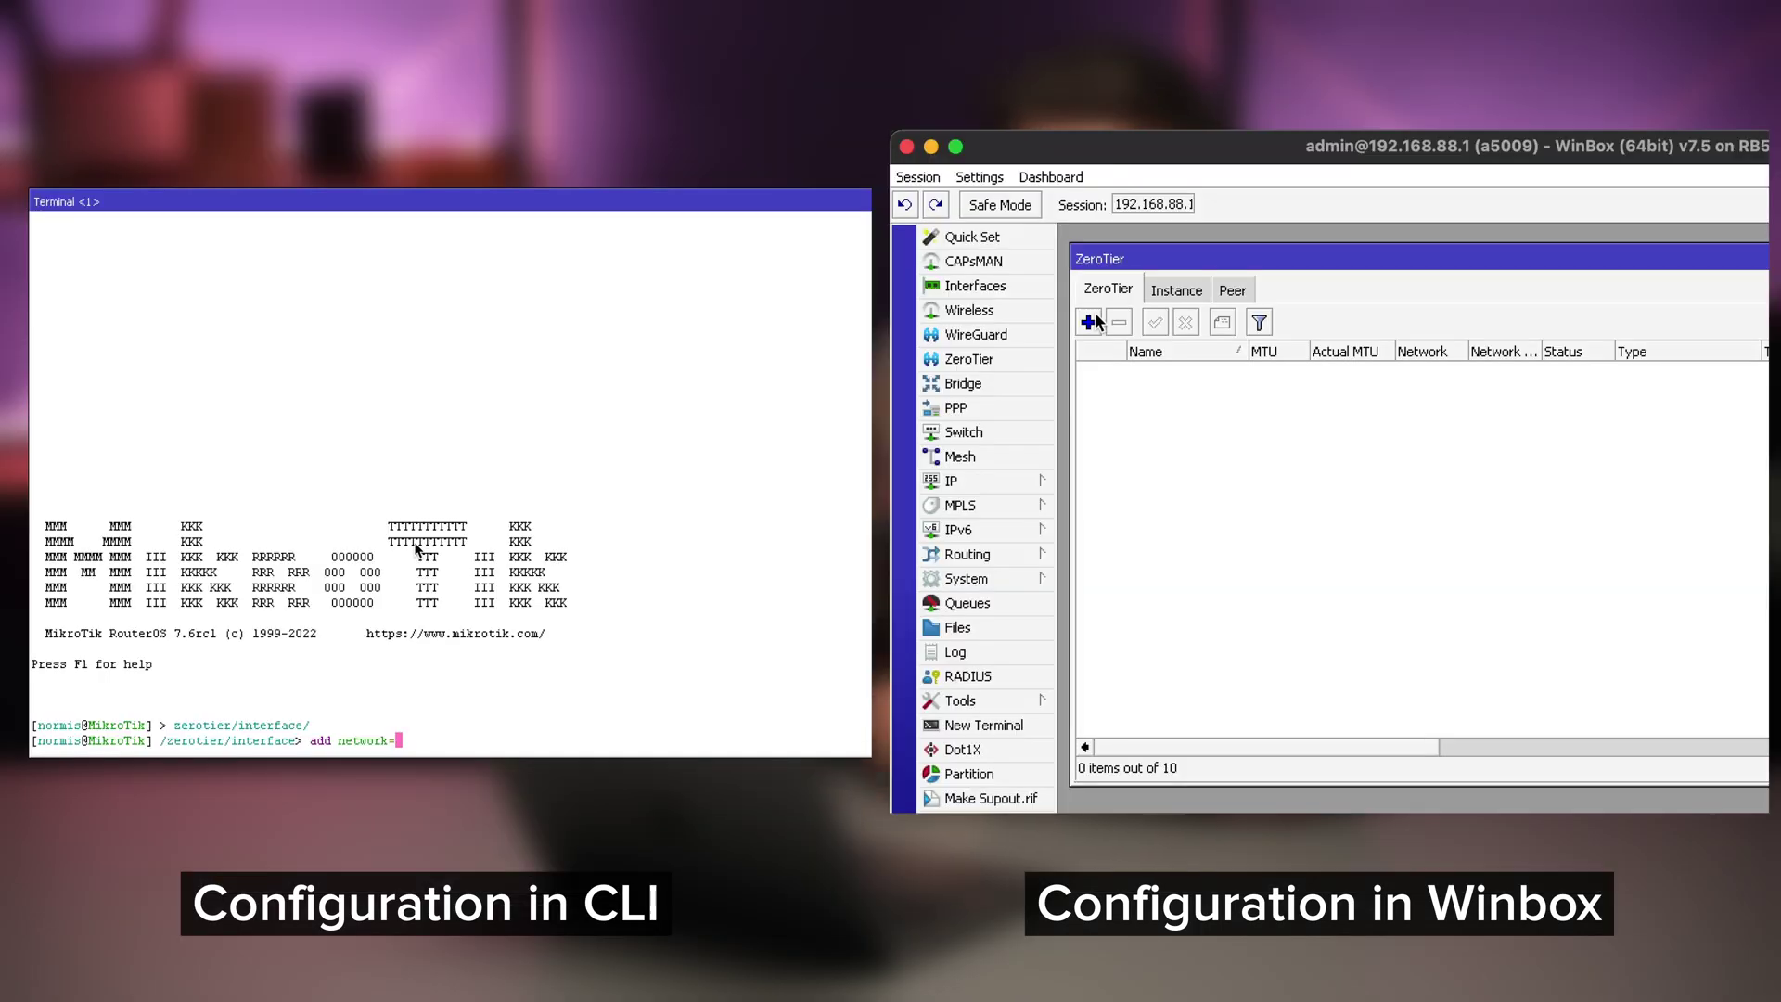
type("db64858fedb22021")
left_click(1088, 322)
type("i")
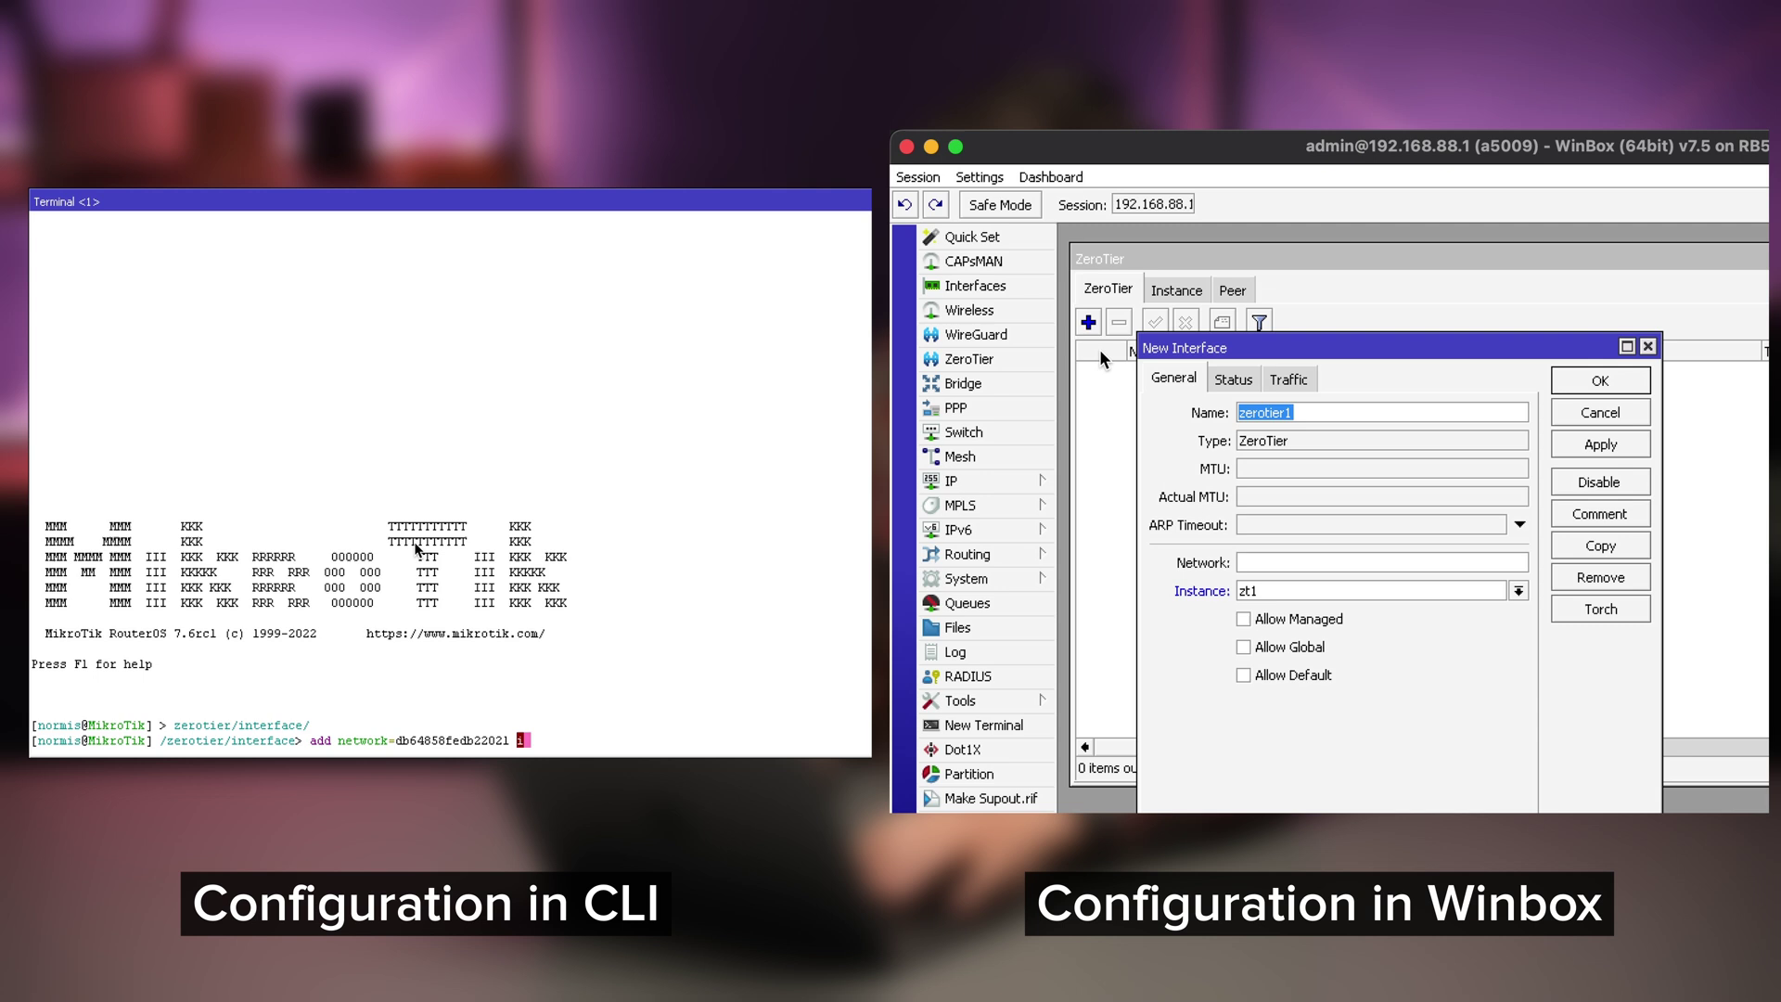
type("nstance=zt")
left_click(1293, 563)
right_click(1291, 563)
left_click(1324, 619)
key("Tab")
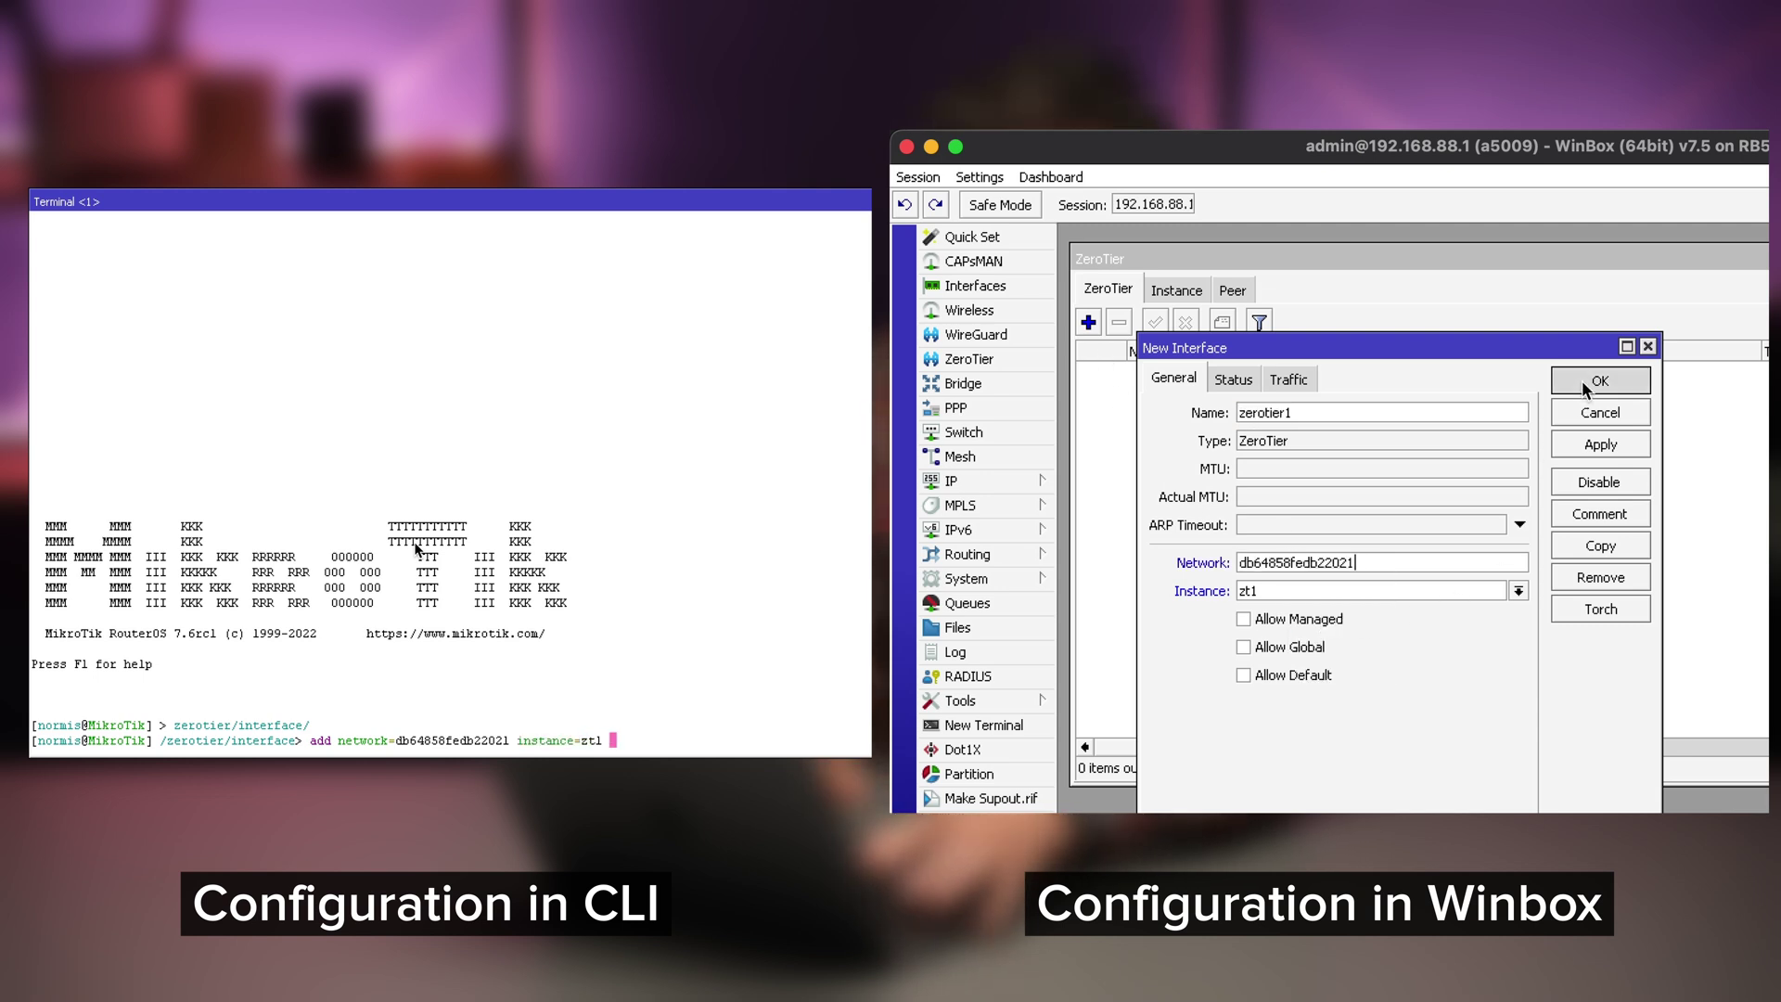
left_click(1583, 381)
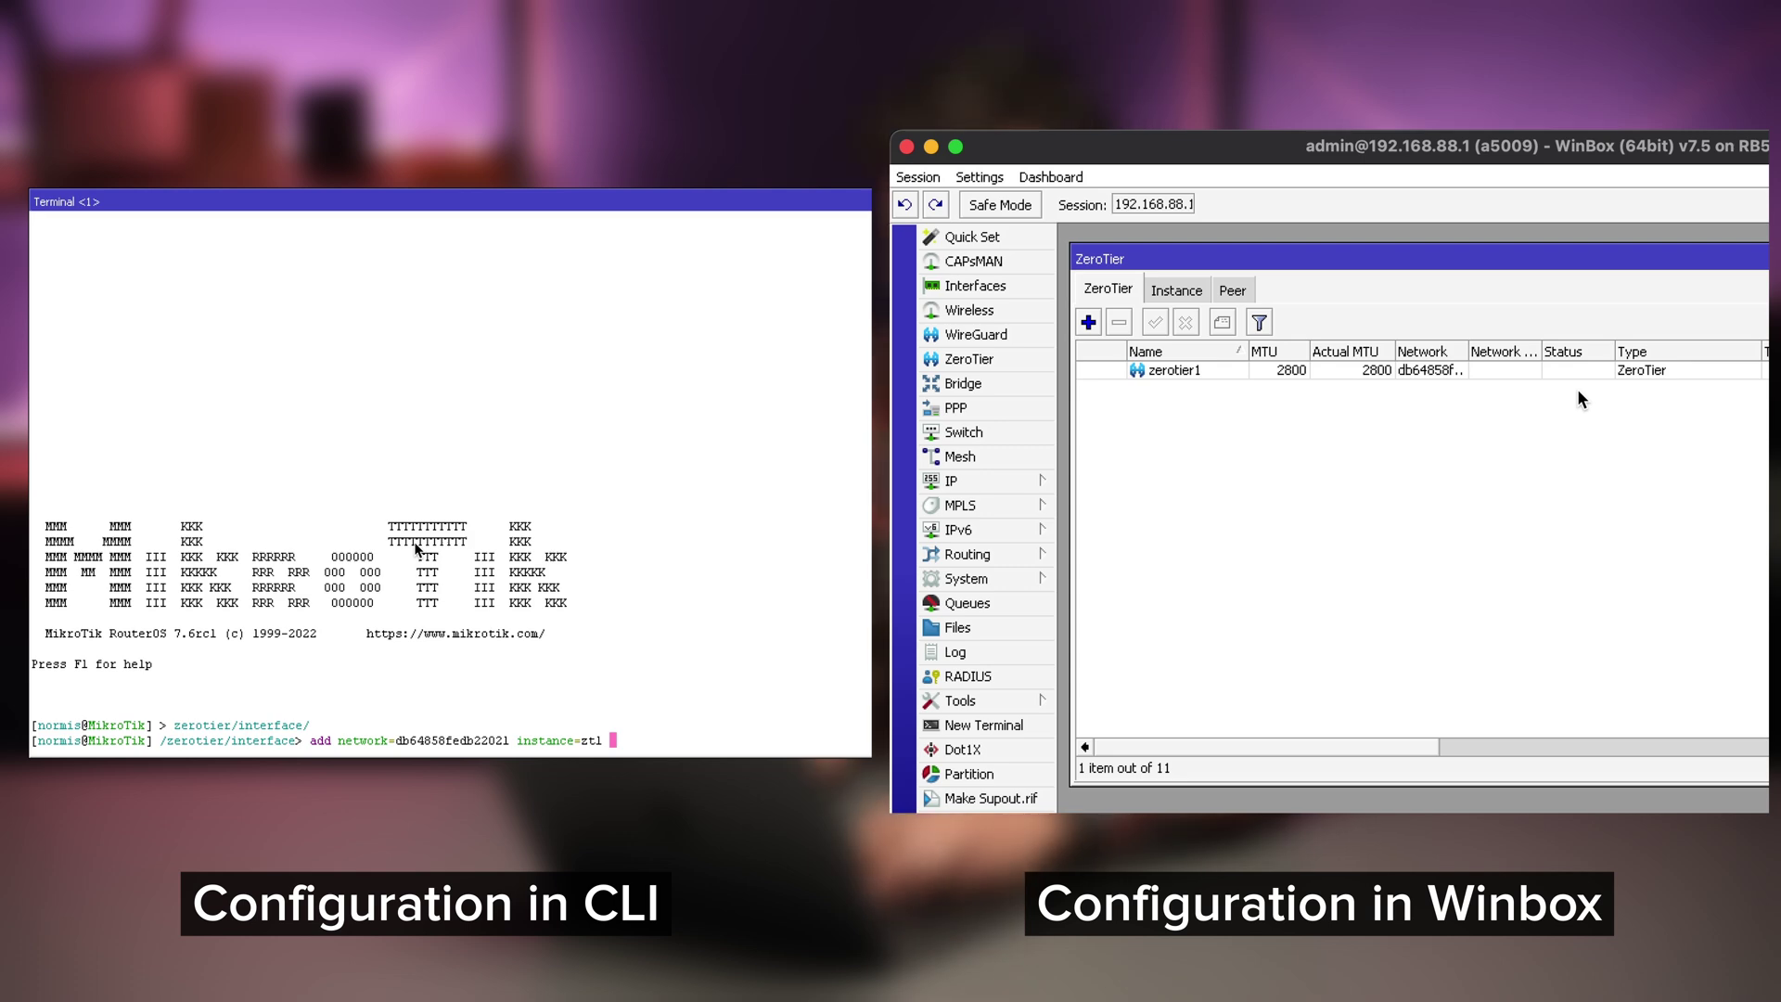
key("Return")
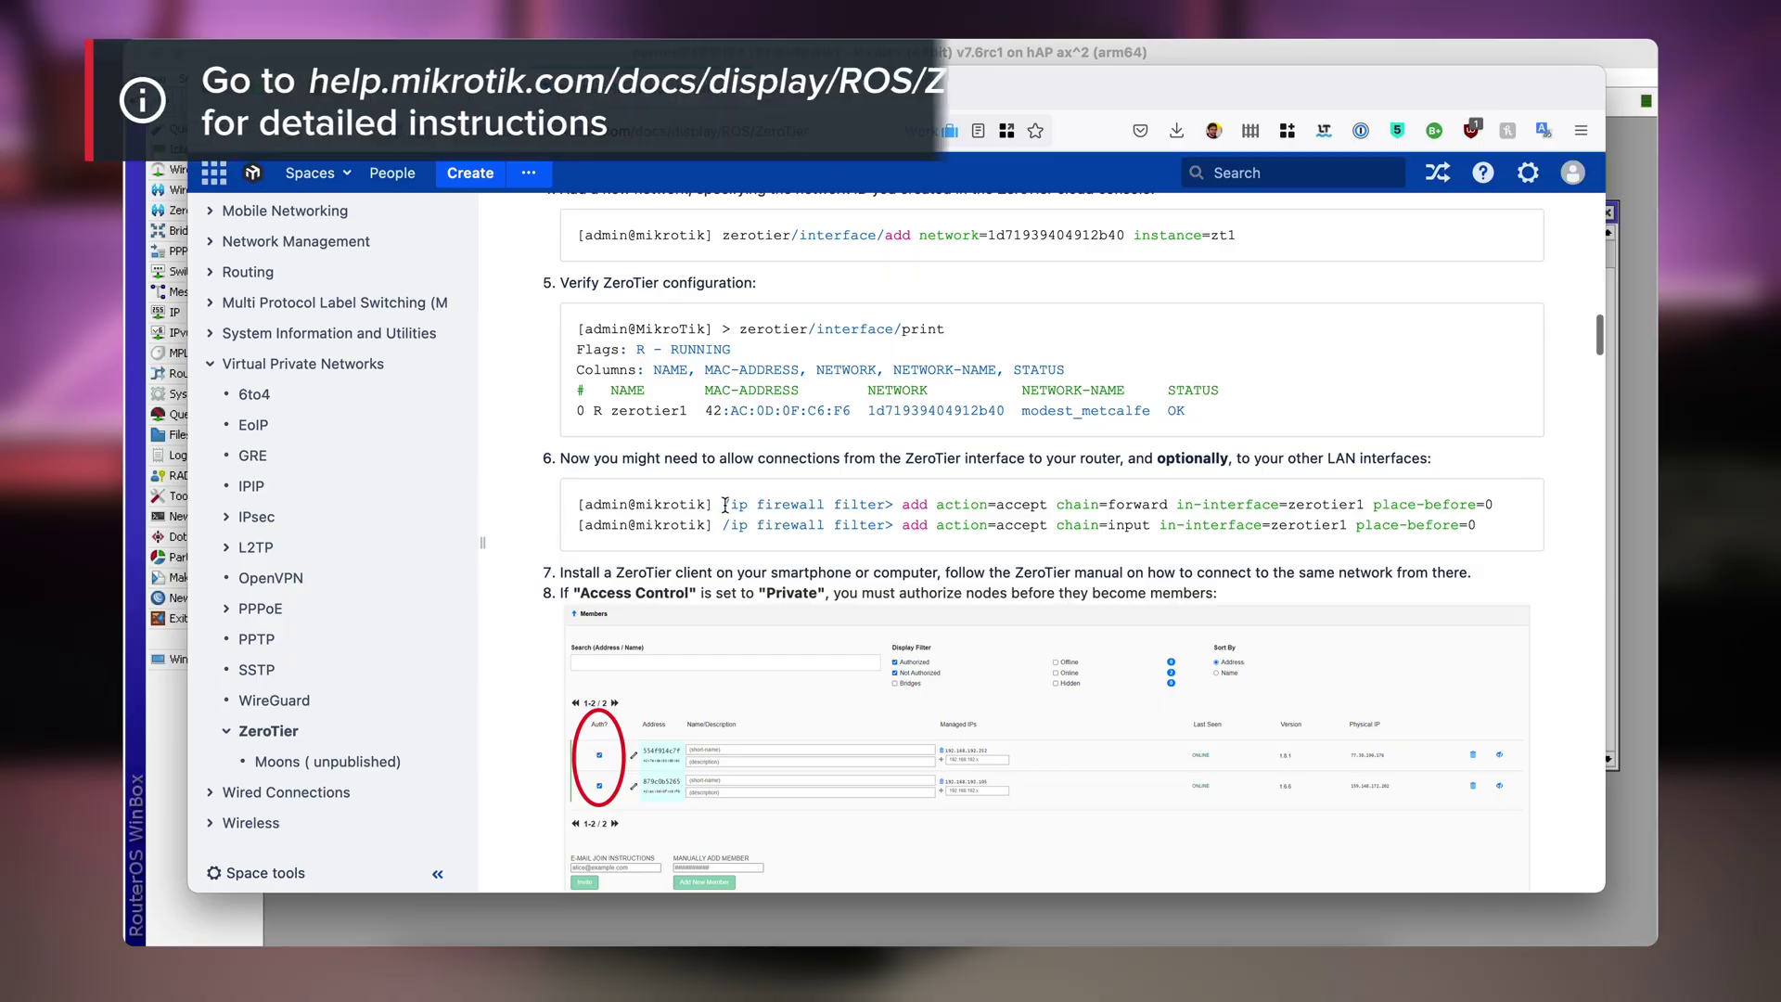
- Add forward and input chain accept rules for in-interface zerotier1 with place-before=0
left_click_drag(722, 504, 1446, 502)
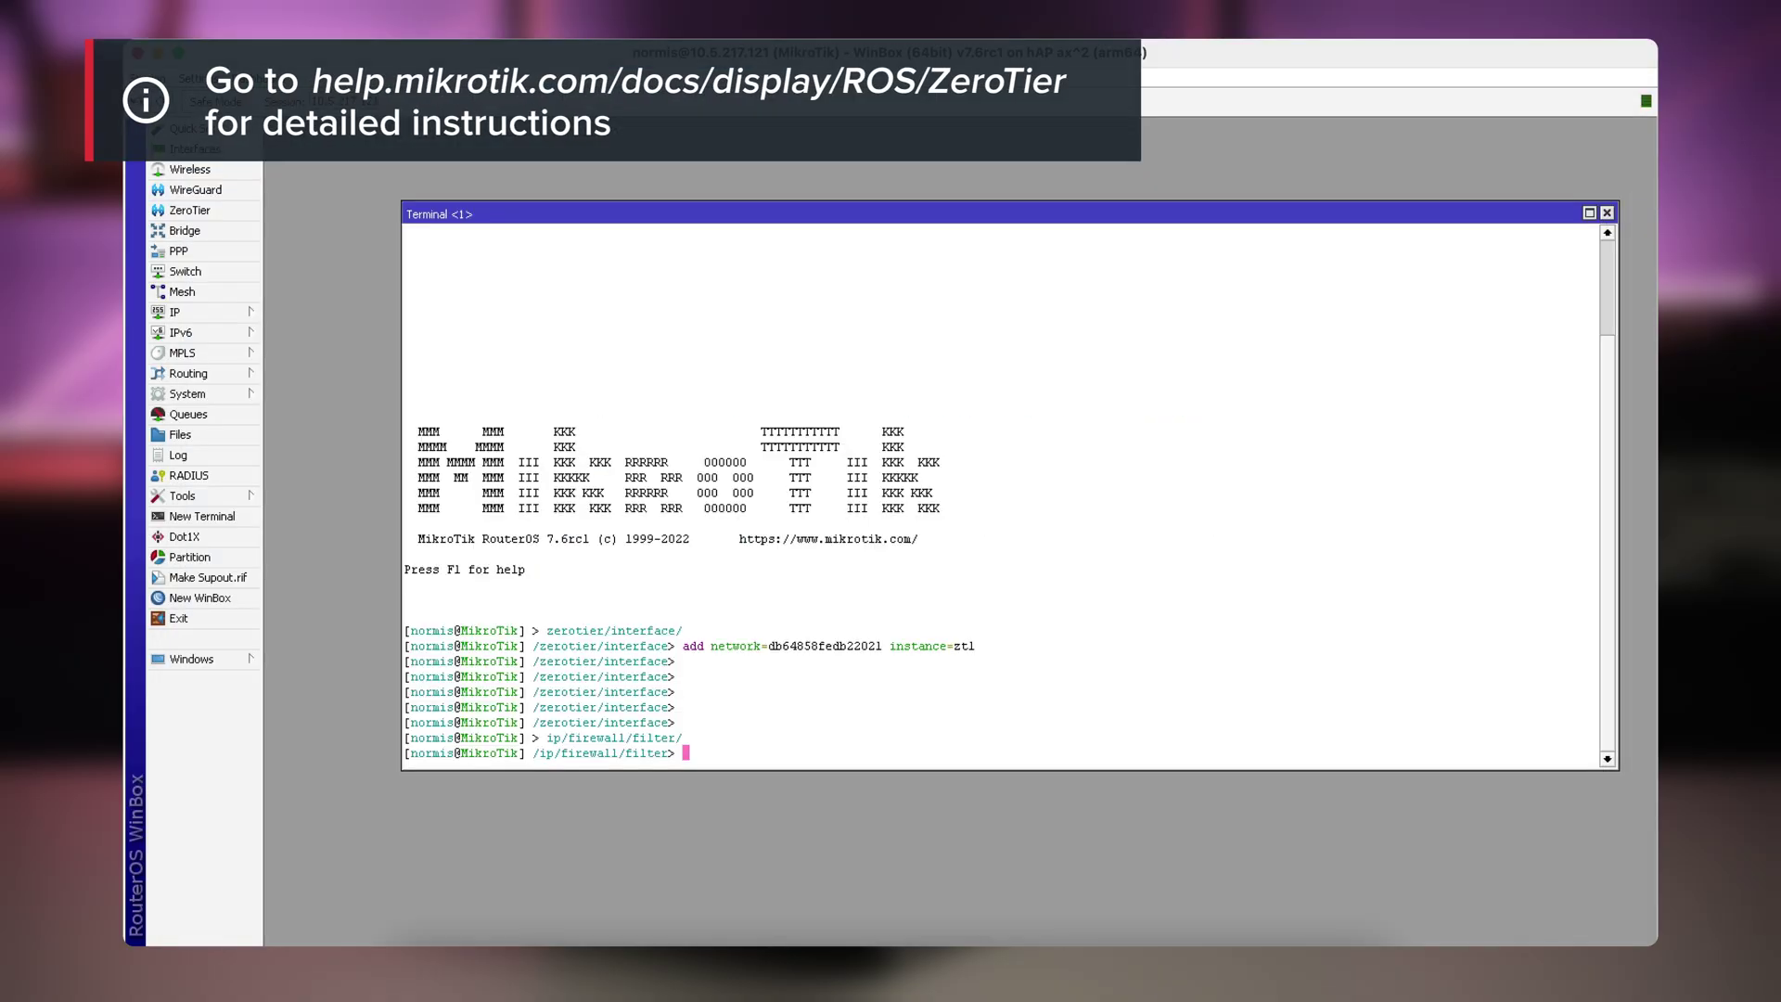
key("Return")
left_click_drag(902, 525, 1485, 530)
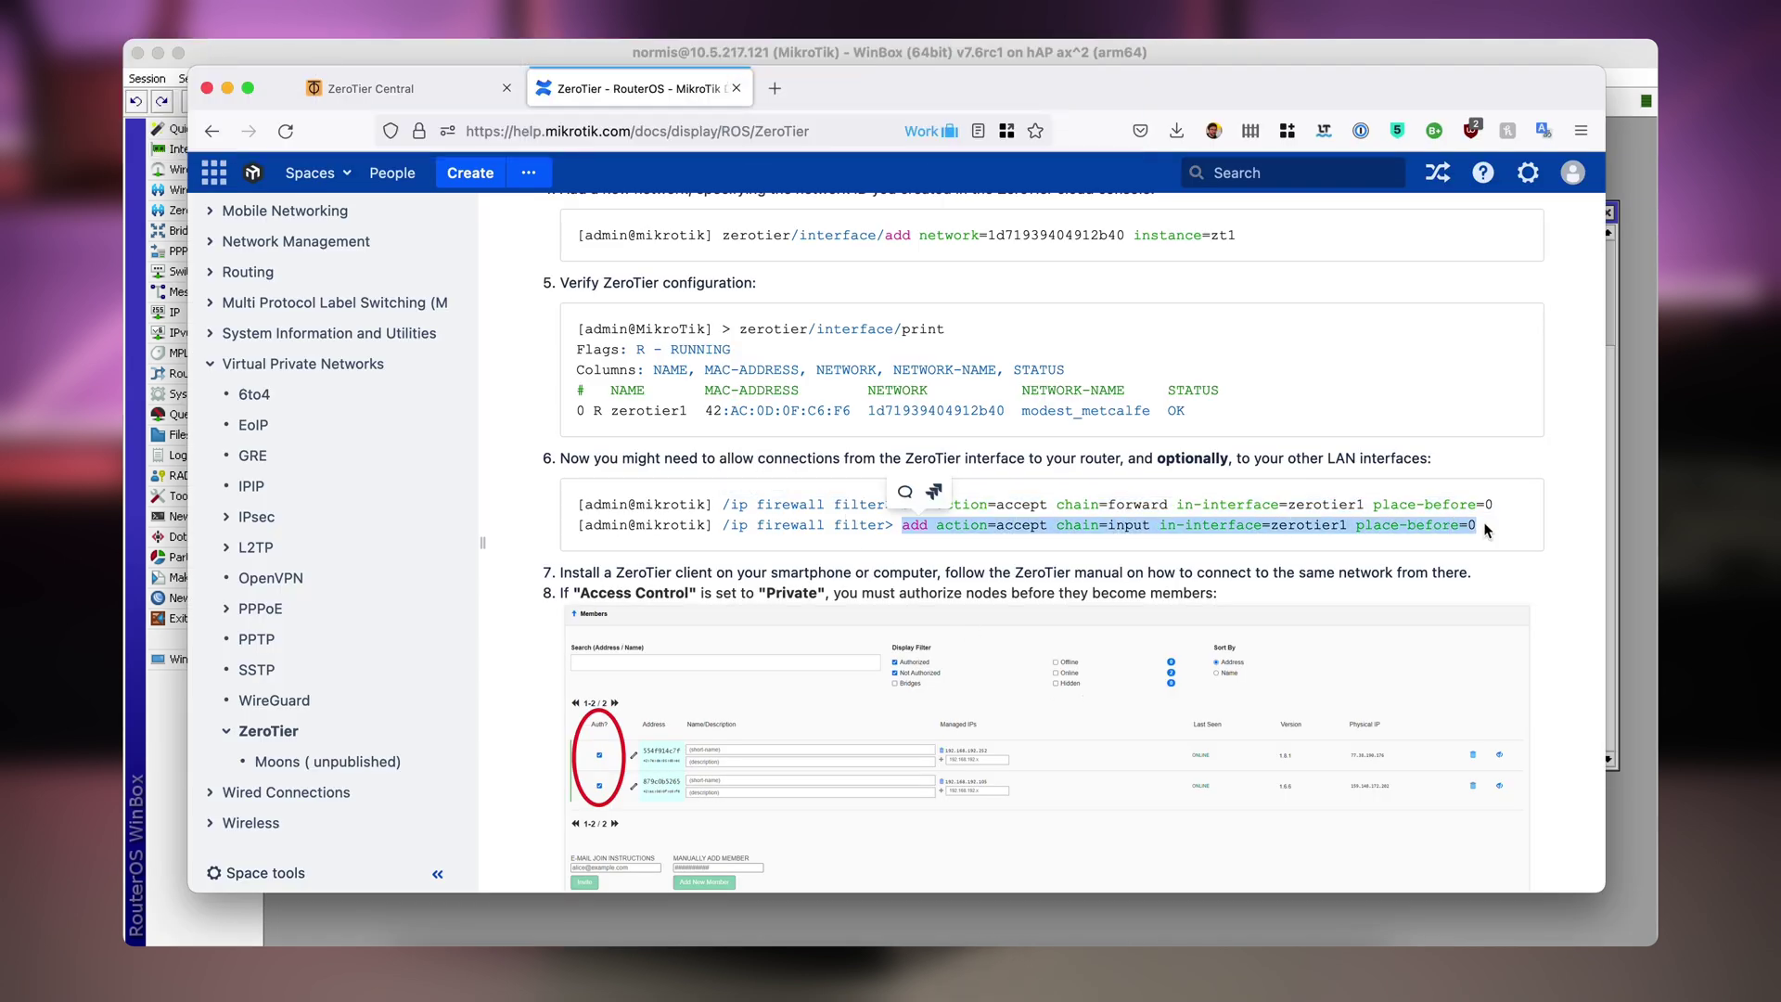
key("super+Tab")
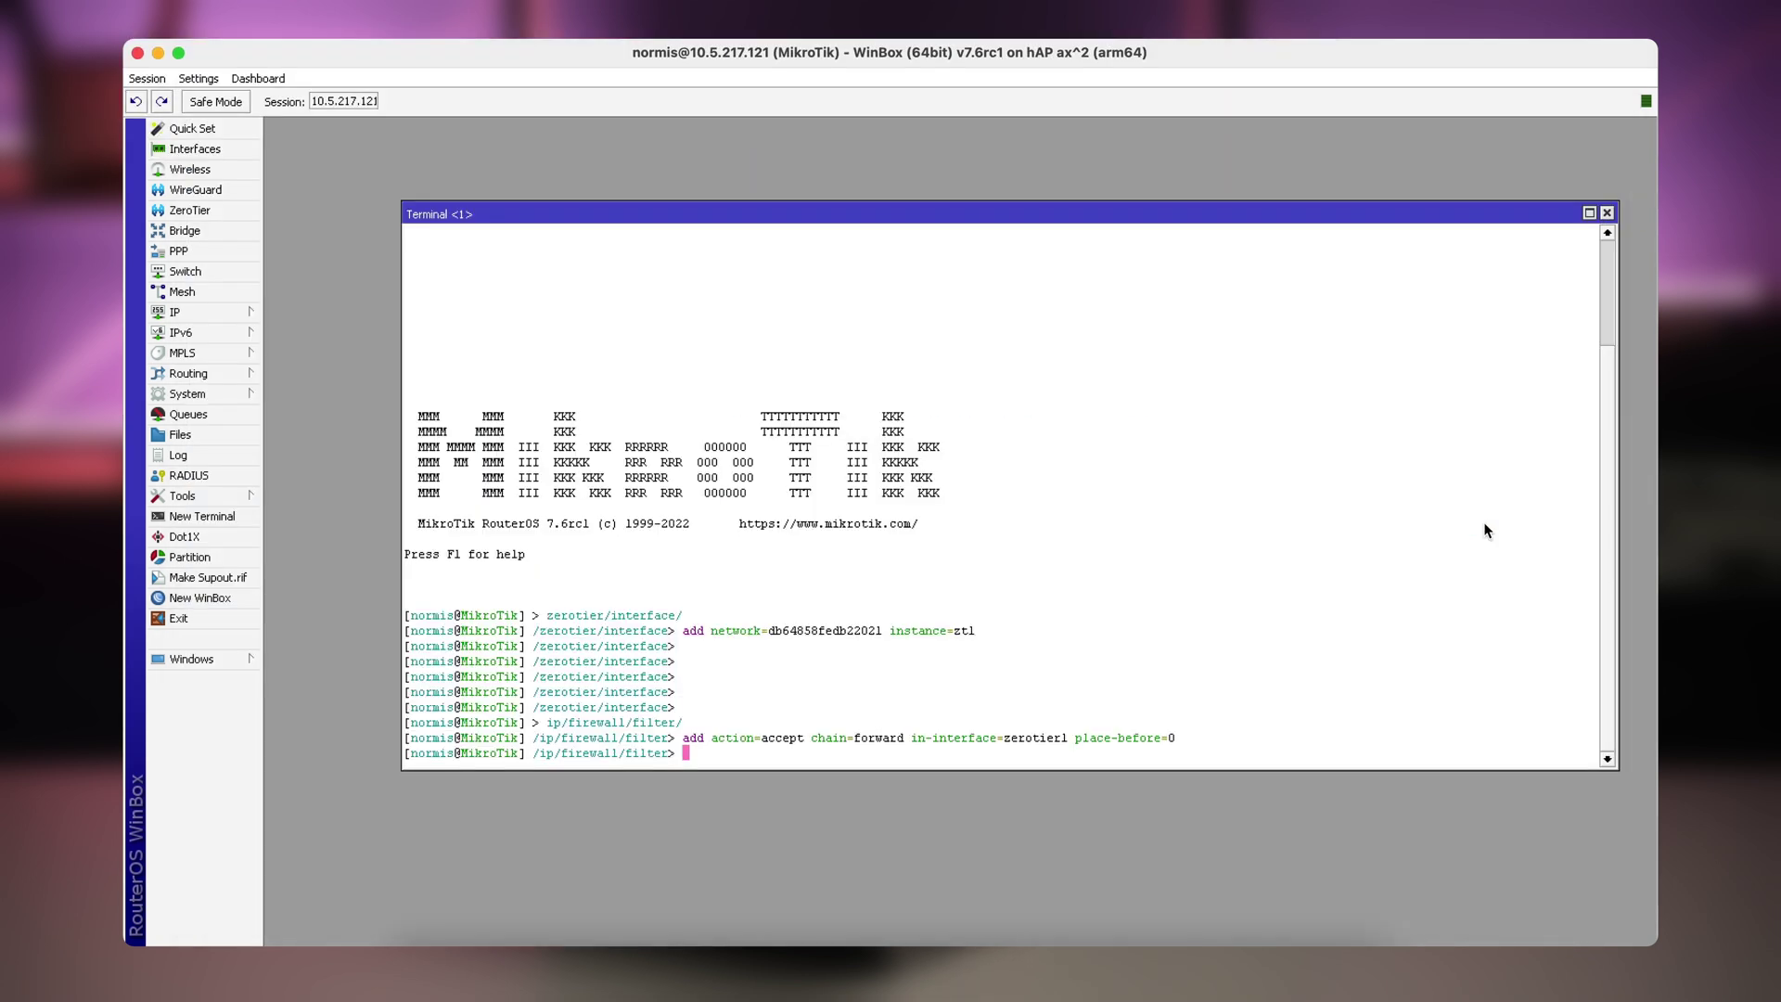
key("Return")
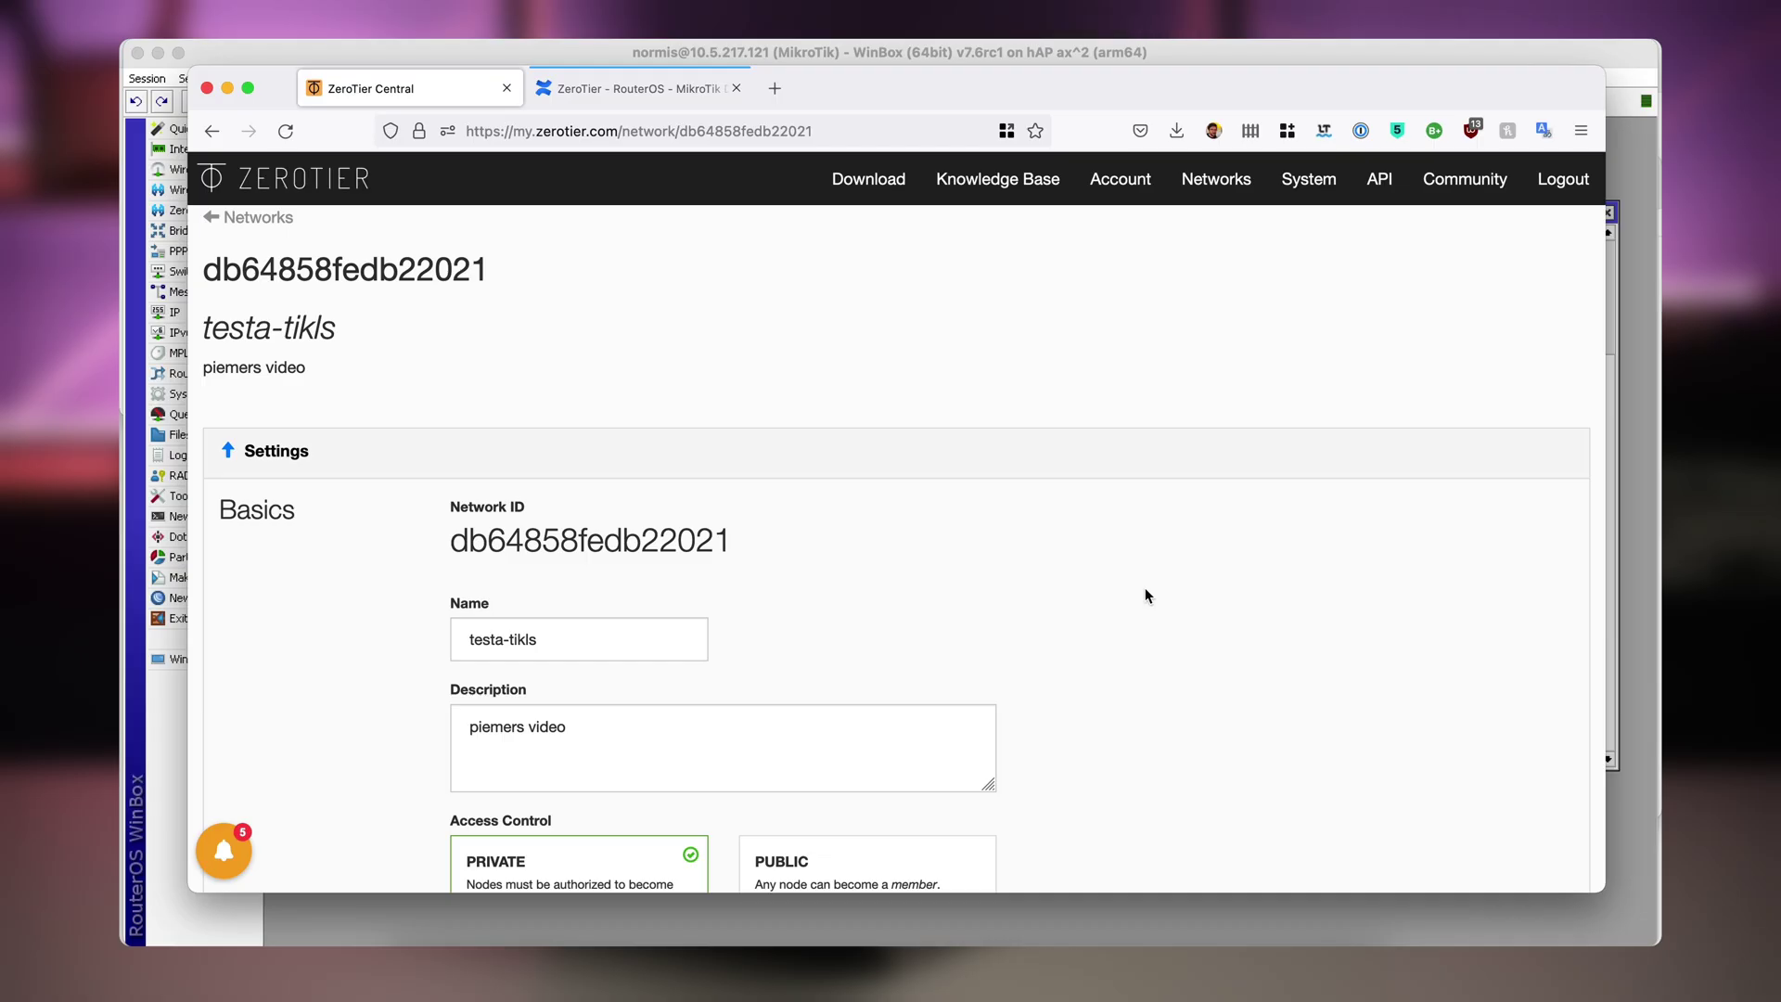
- Scroll the ZeroTier Central page to the Members section for the RouterOS member
scroll(1146, 595, "down", 20)
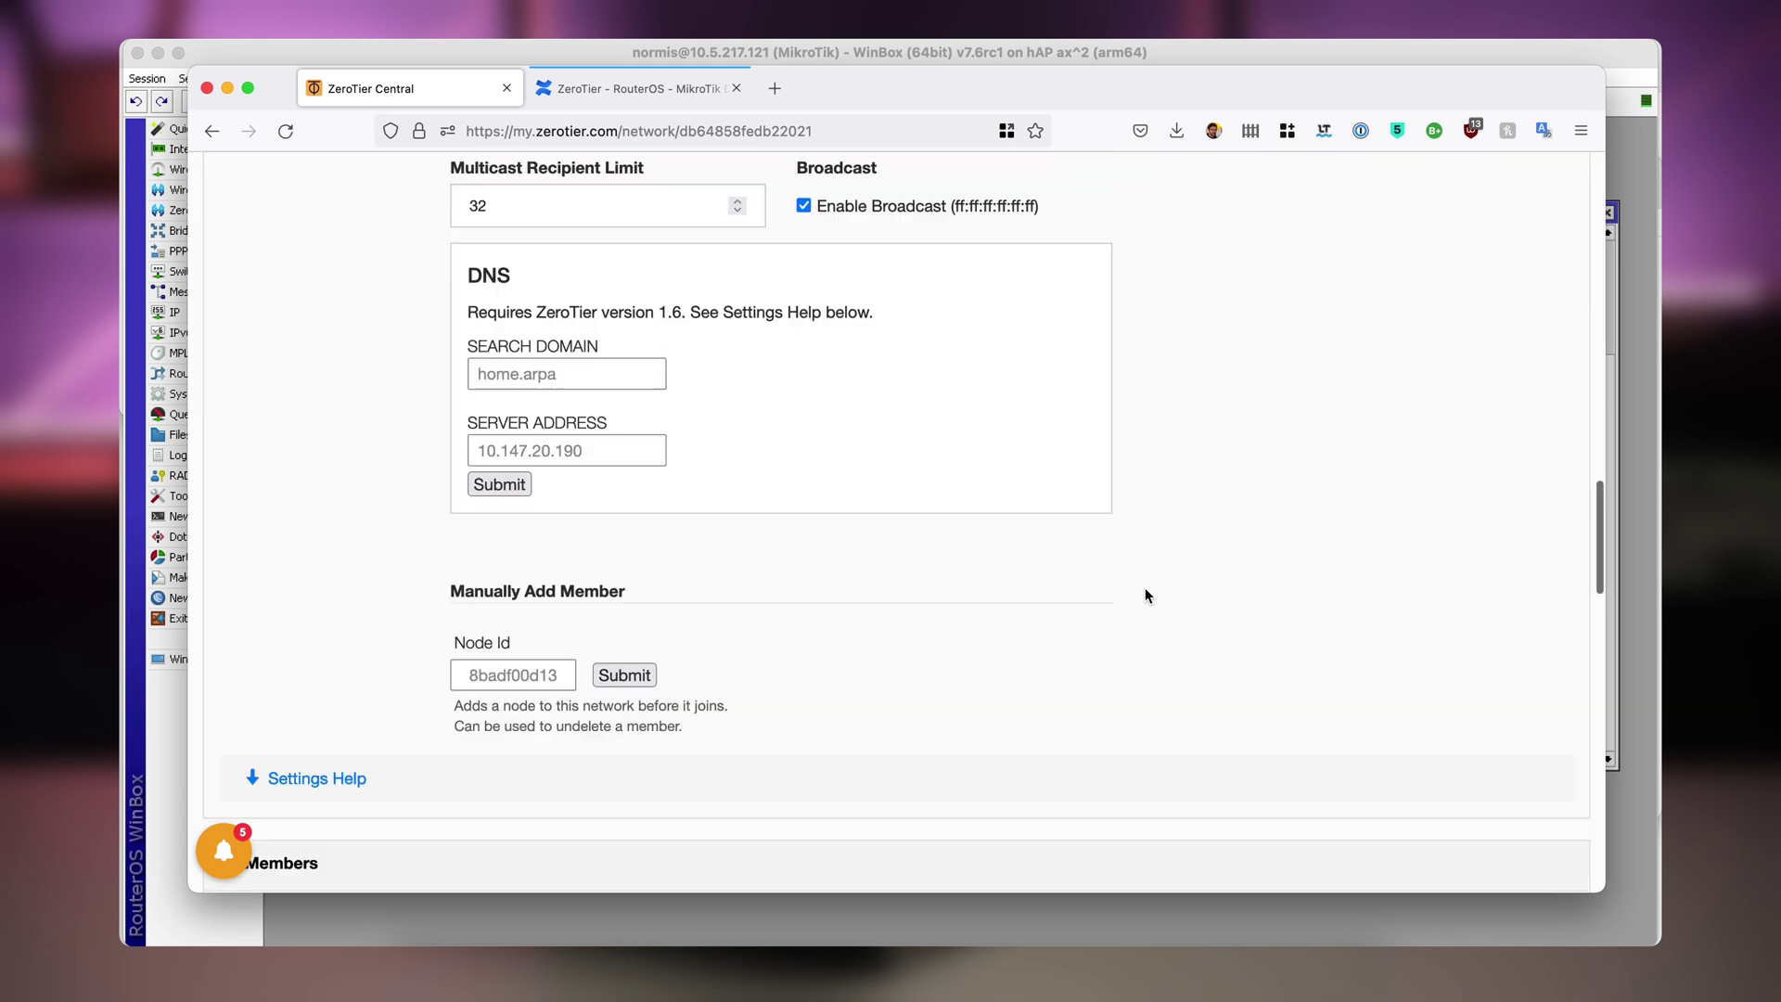
scroll(1144, 589, "up", 2)
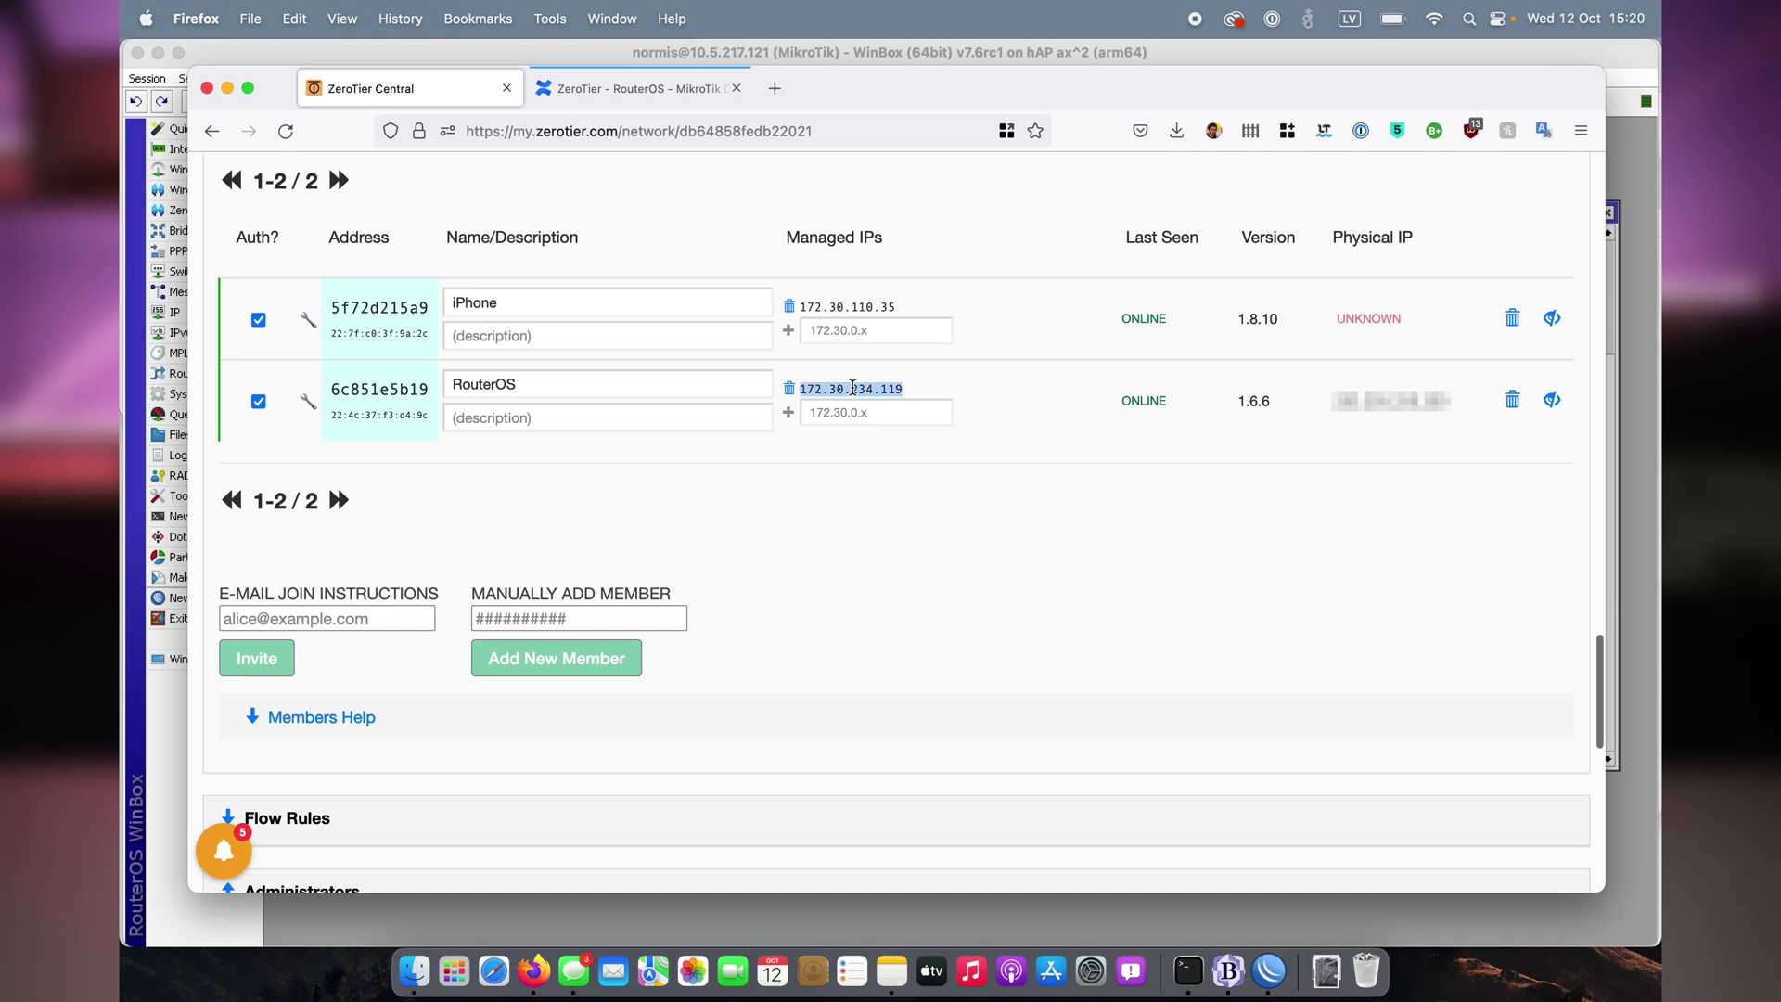
- Check the managed route 192.168.88.3/32 via 172.30.234.119 in Managed Routes
scroll(853, 387, "up", 15)
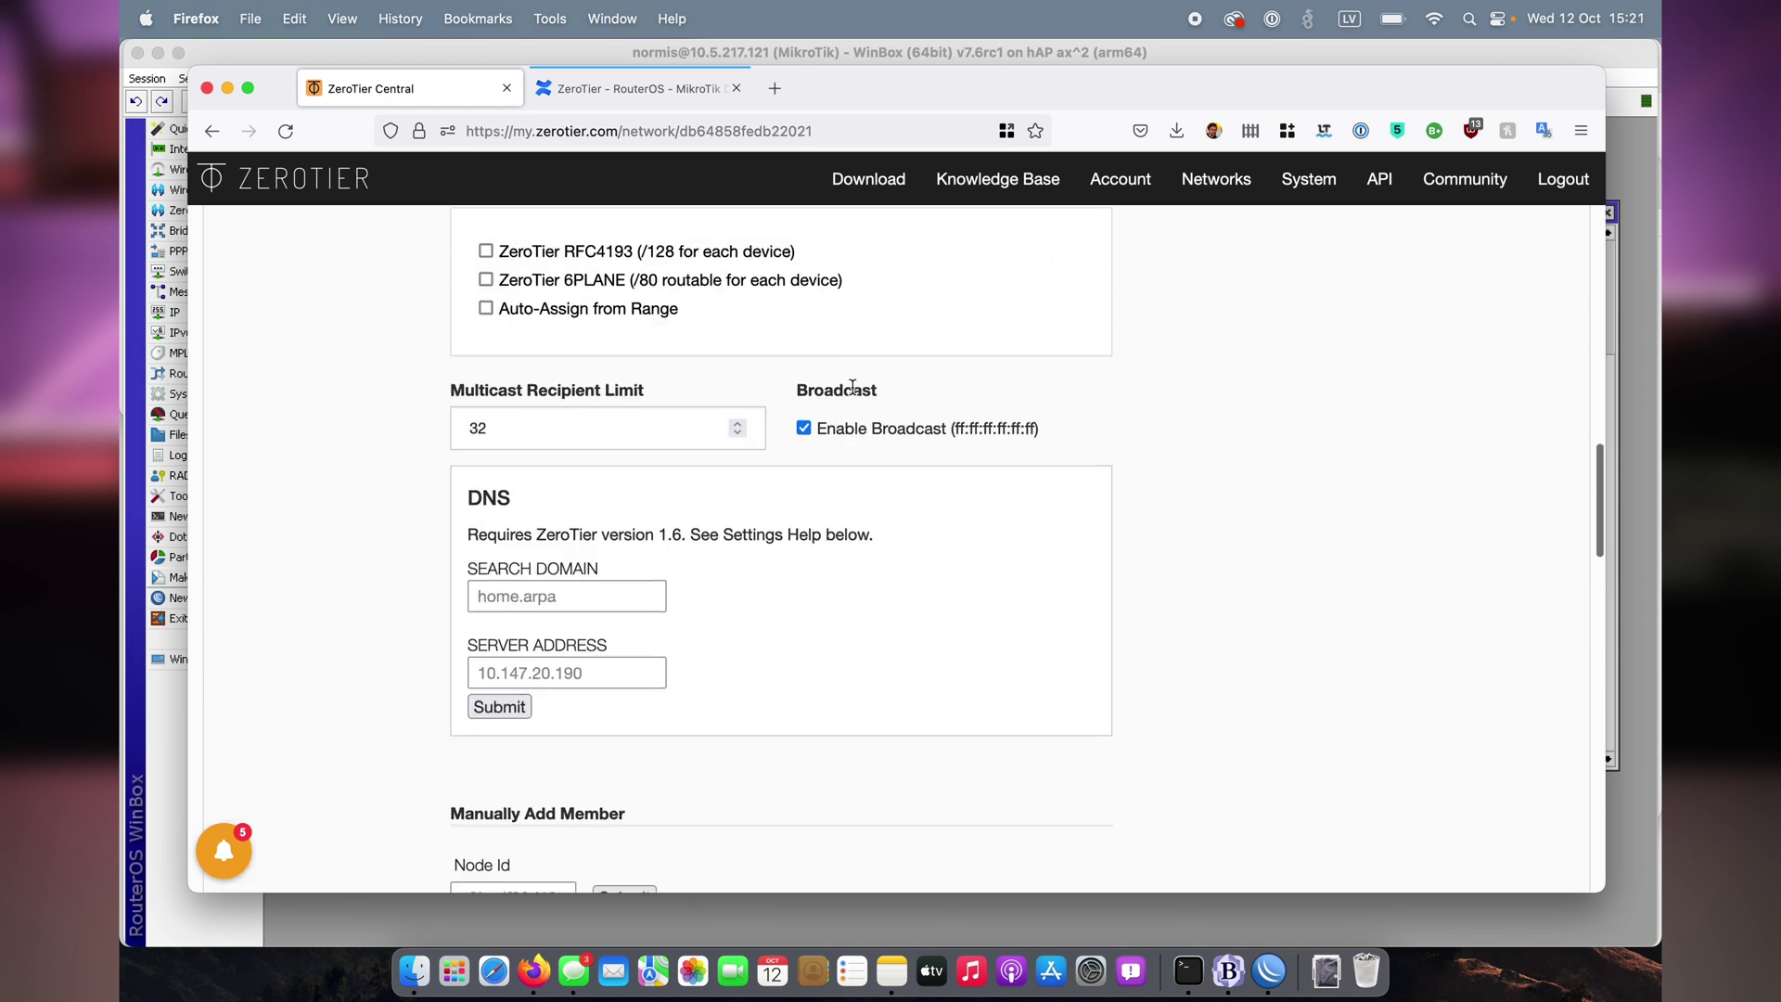
scroll(852, 387, "up", 15)
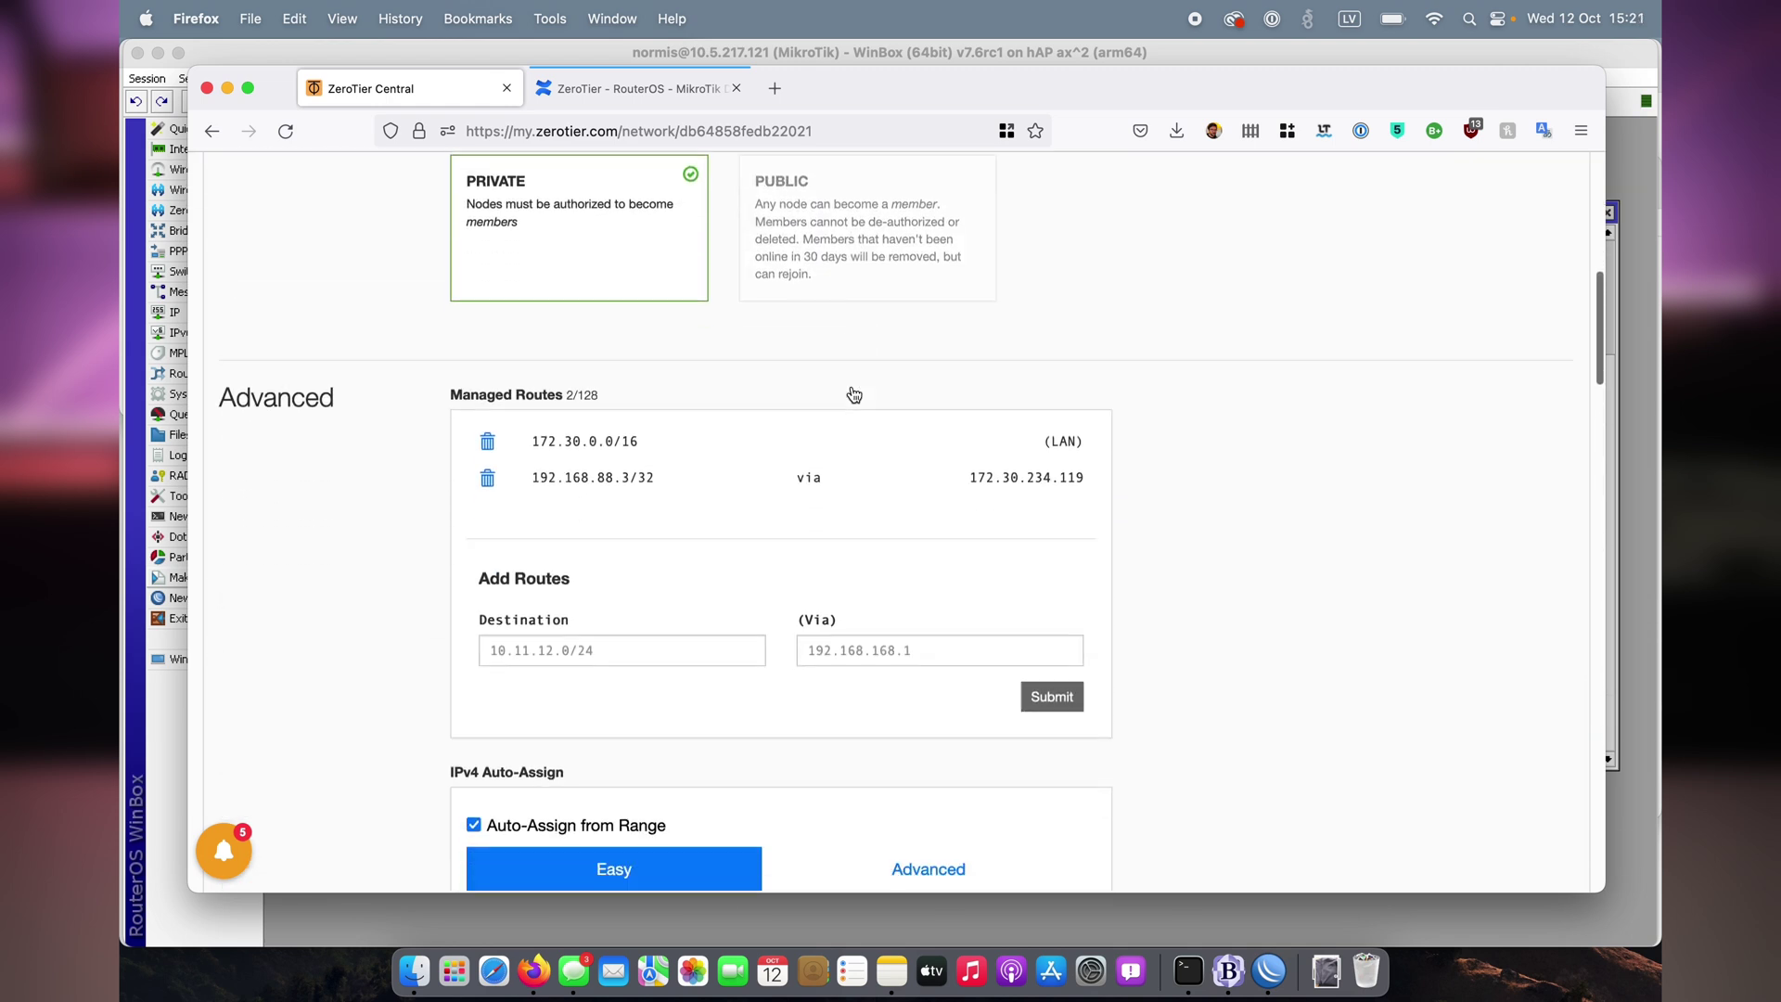
scroll(853, 394, "down", 2)
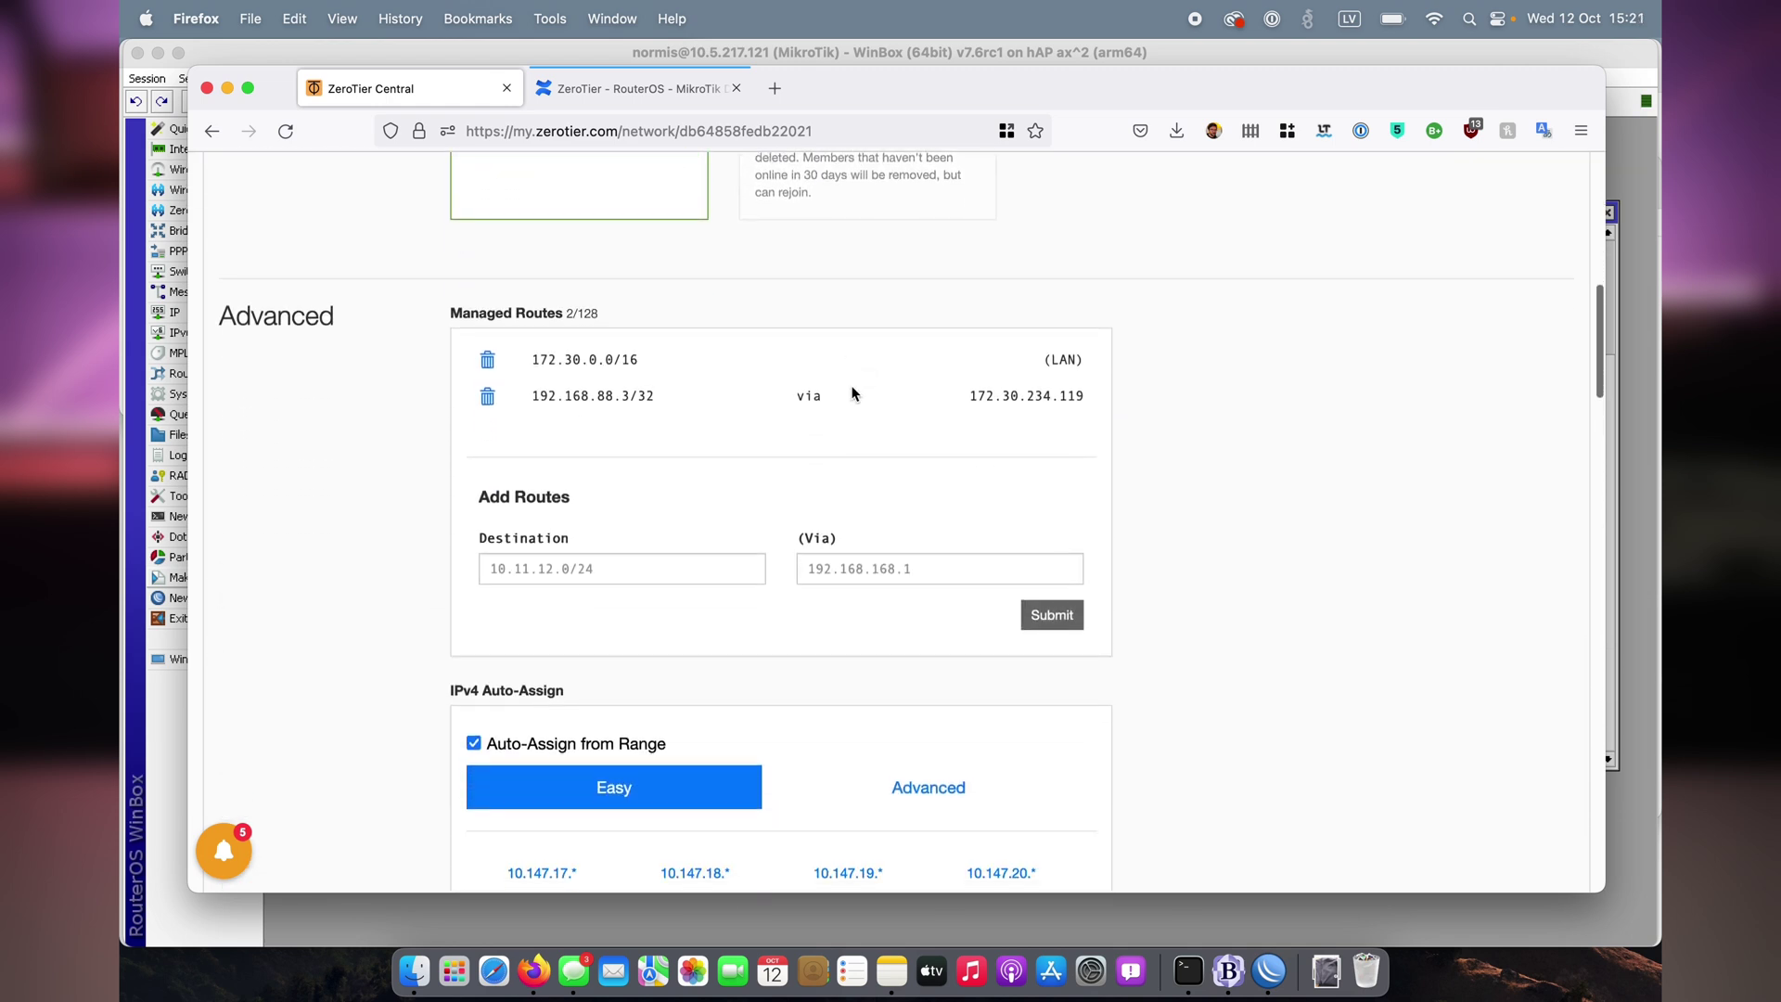
left_click(547, 405)
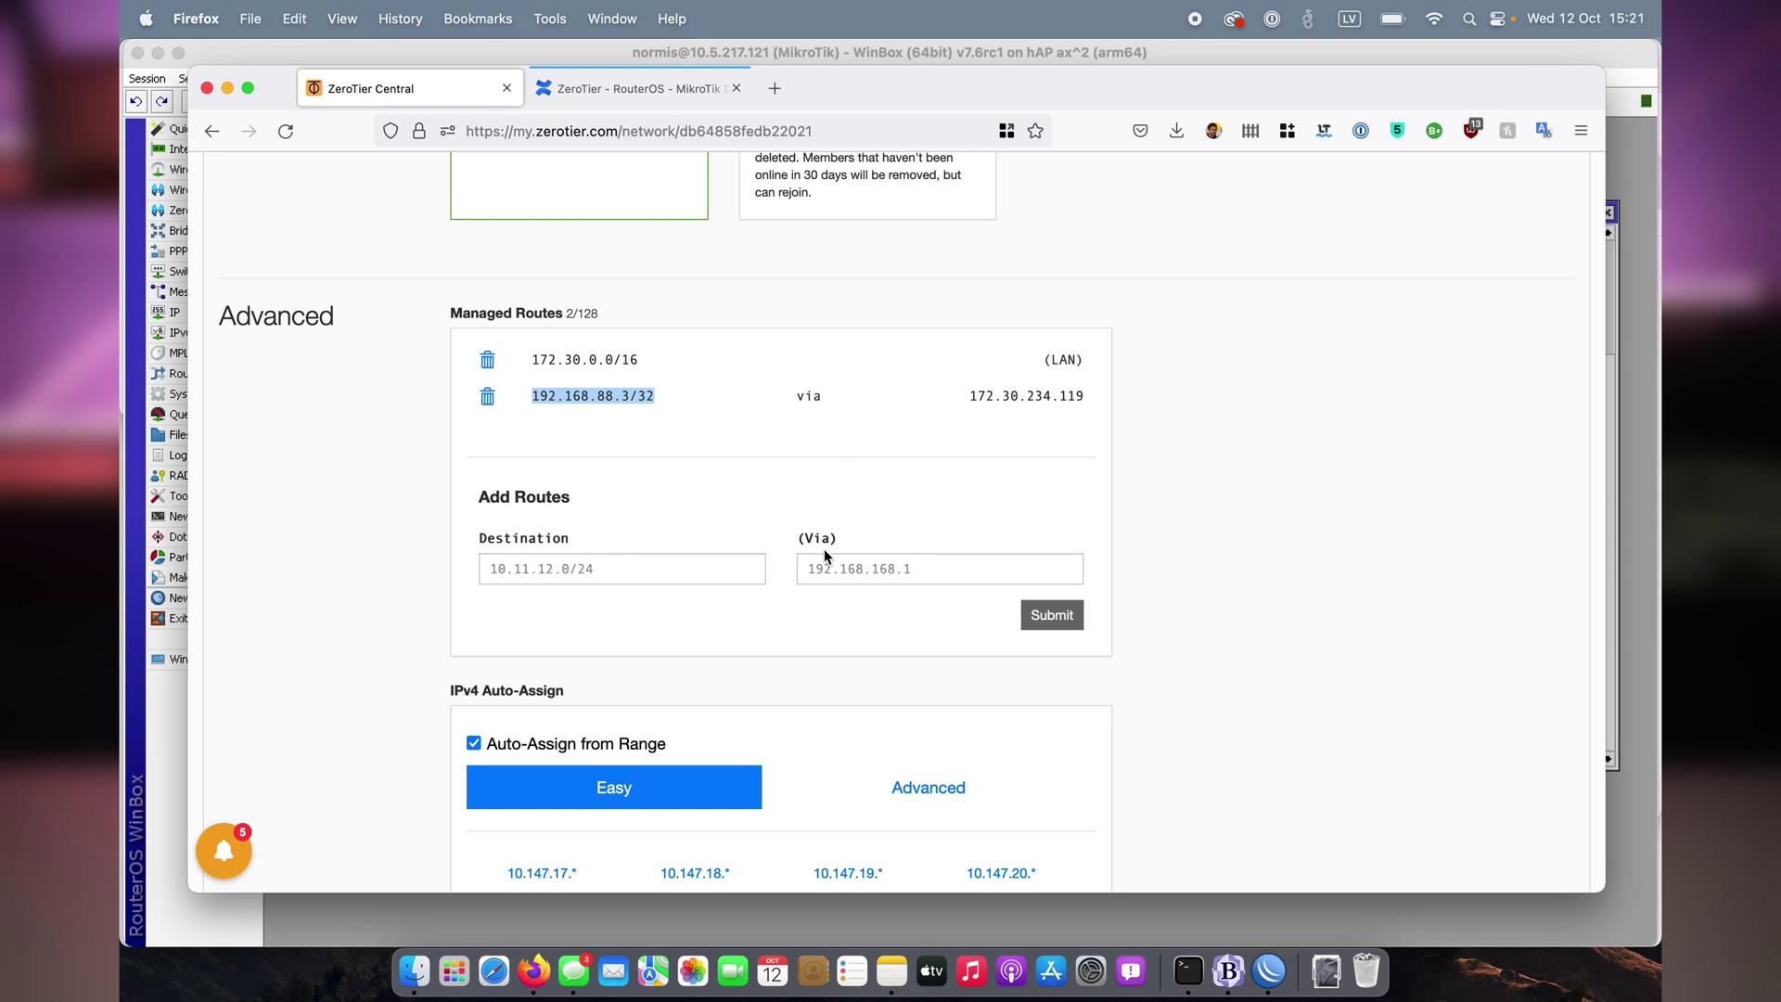
double_click(807, 395)
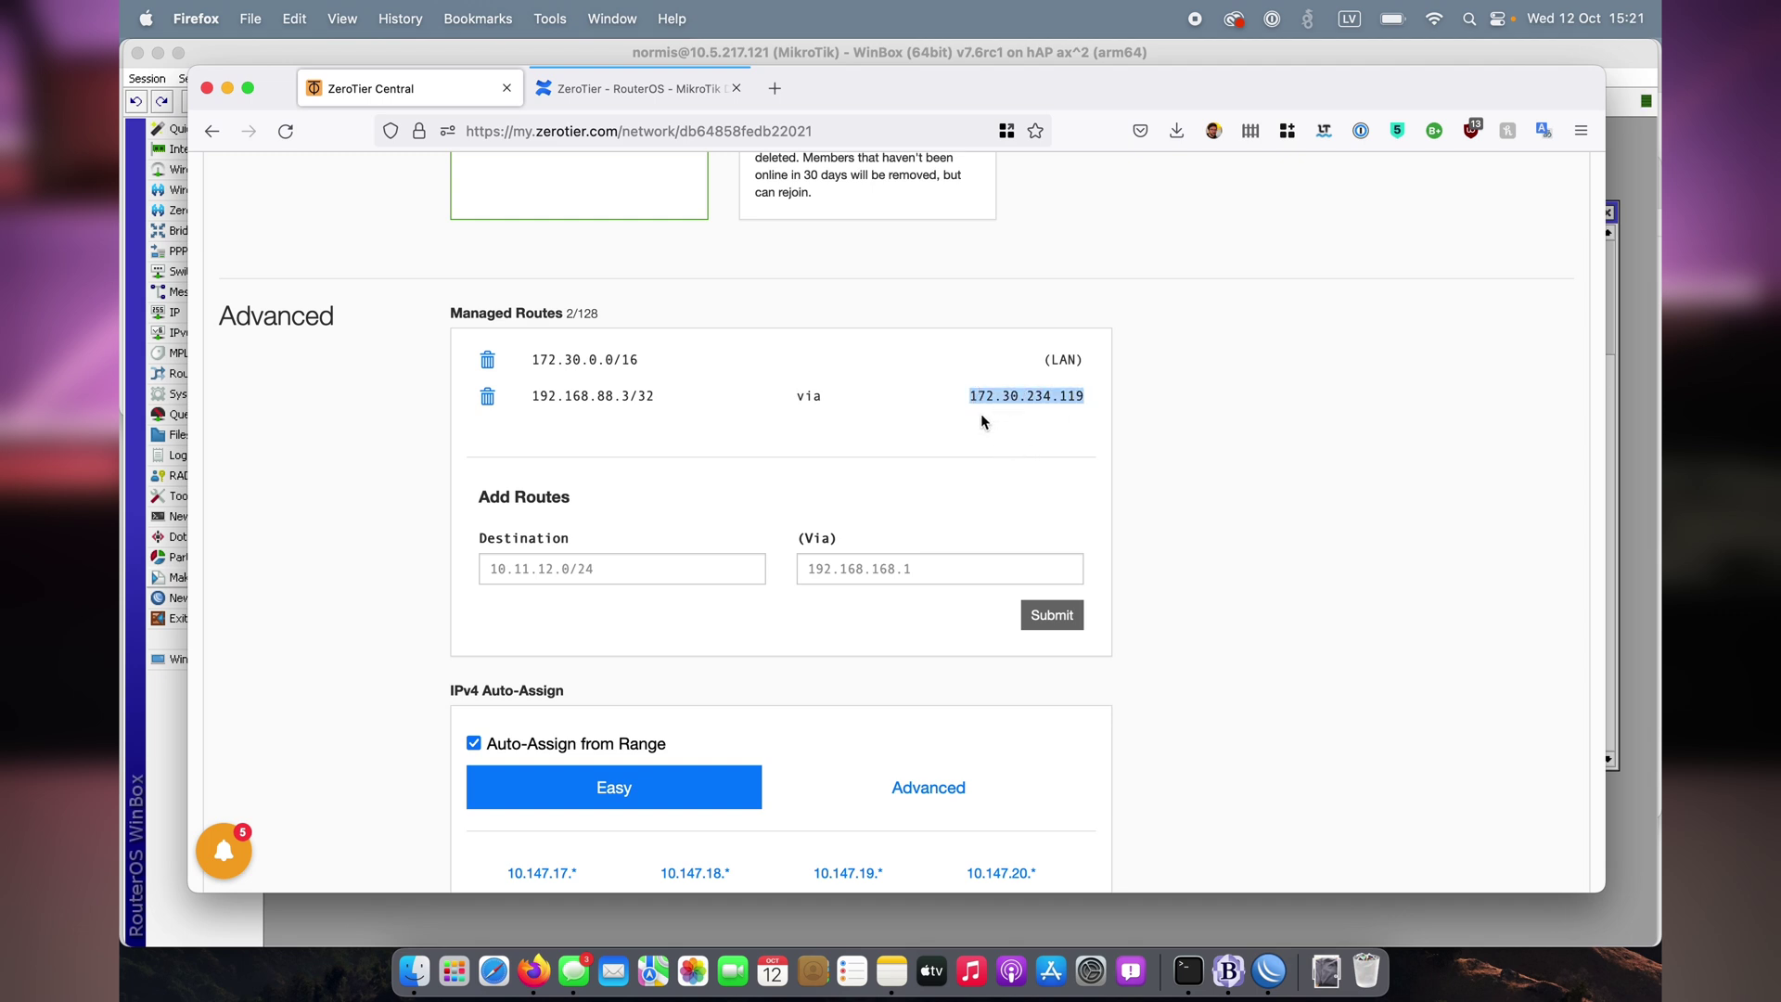
left_click(1034, 410)
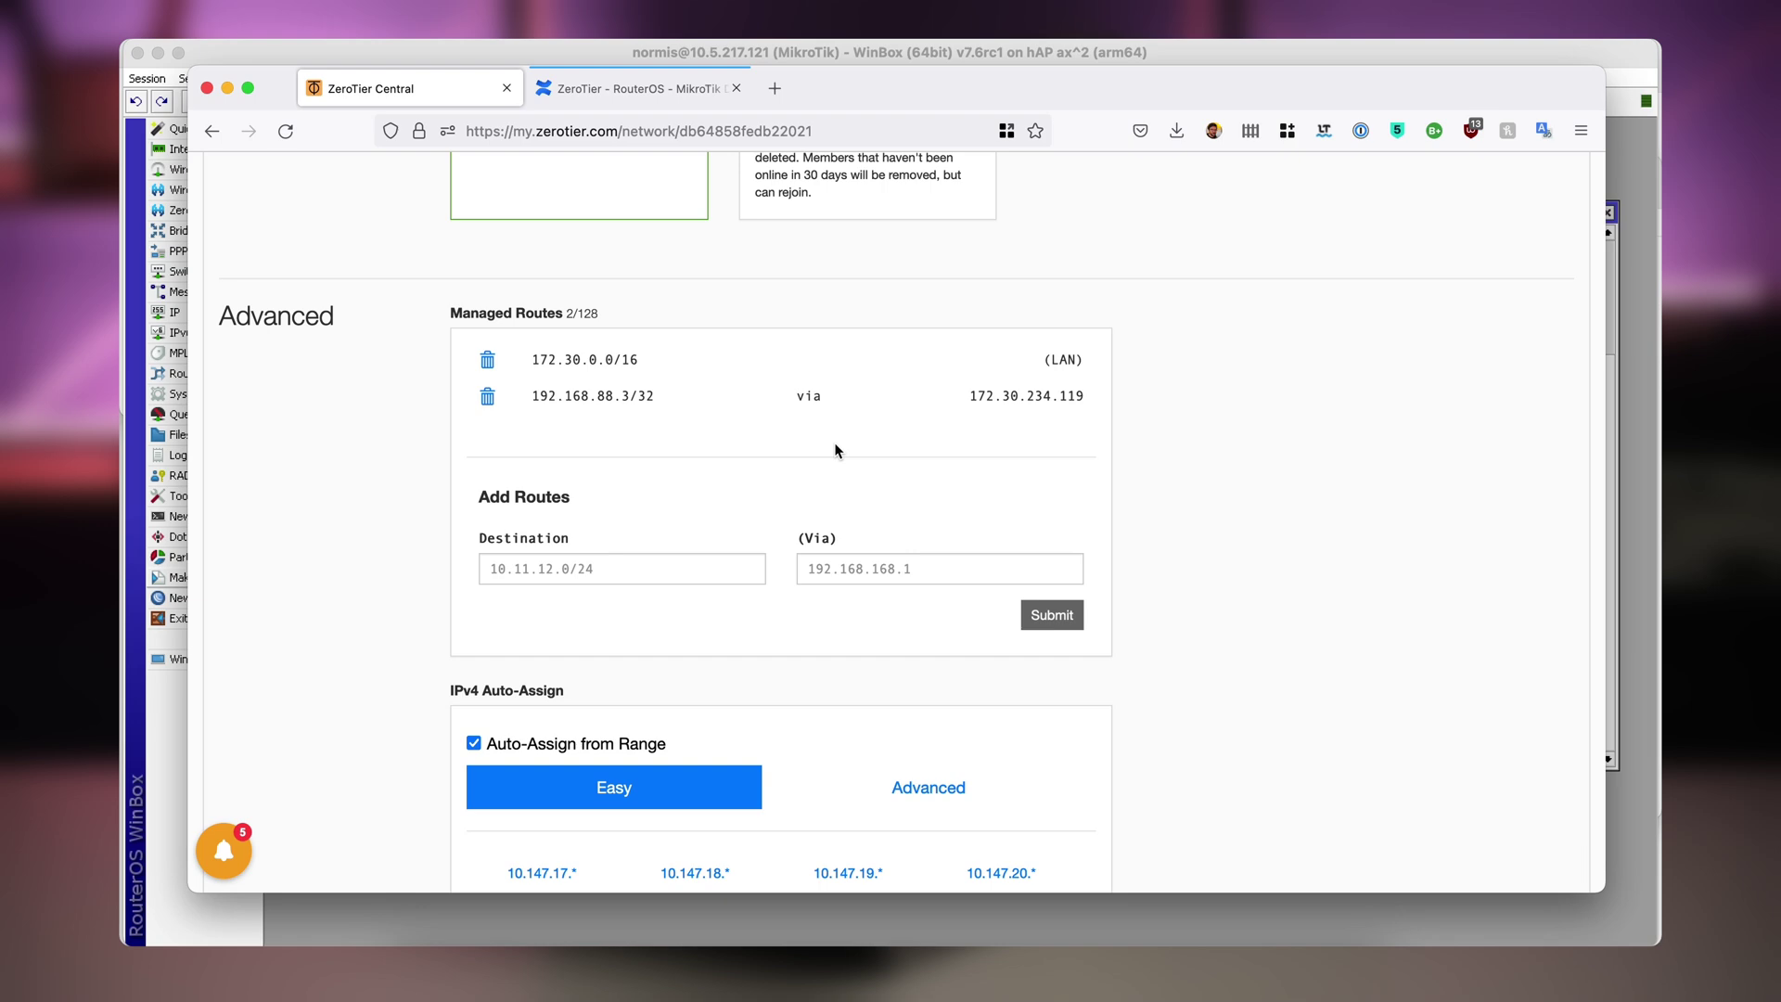
scroll(835, 450, "down", 15)
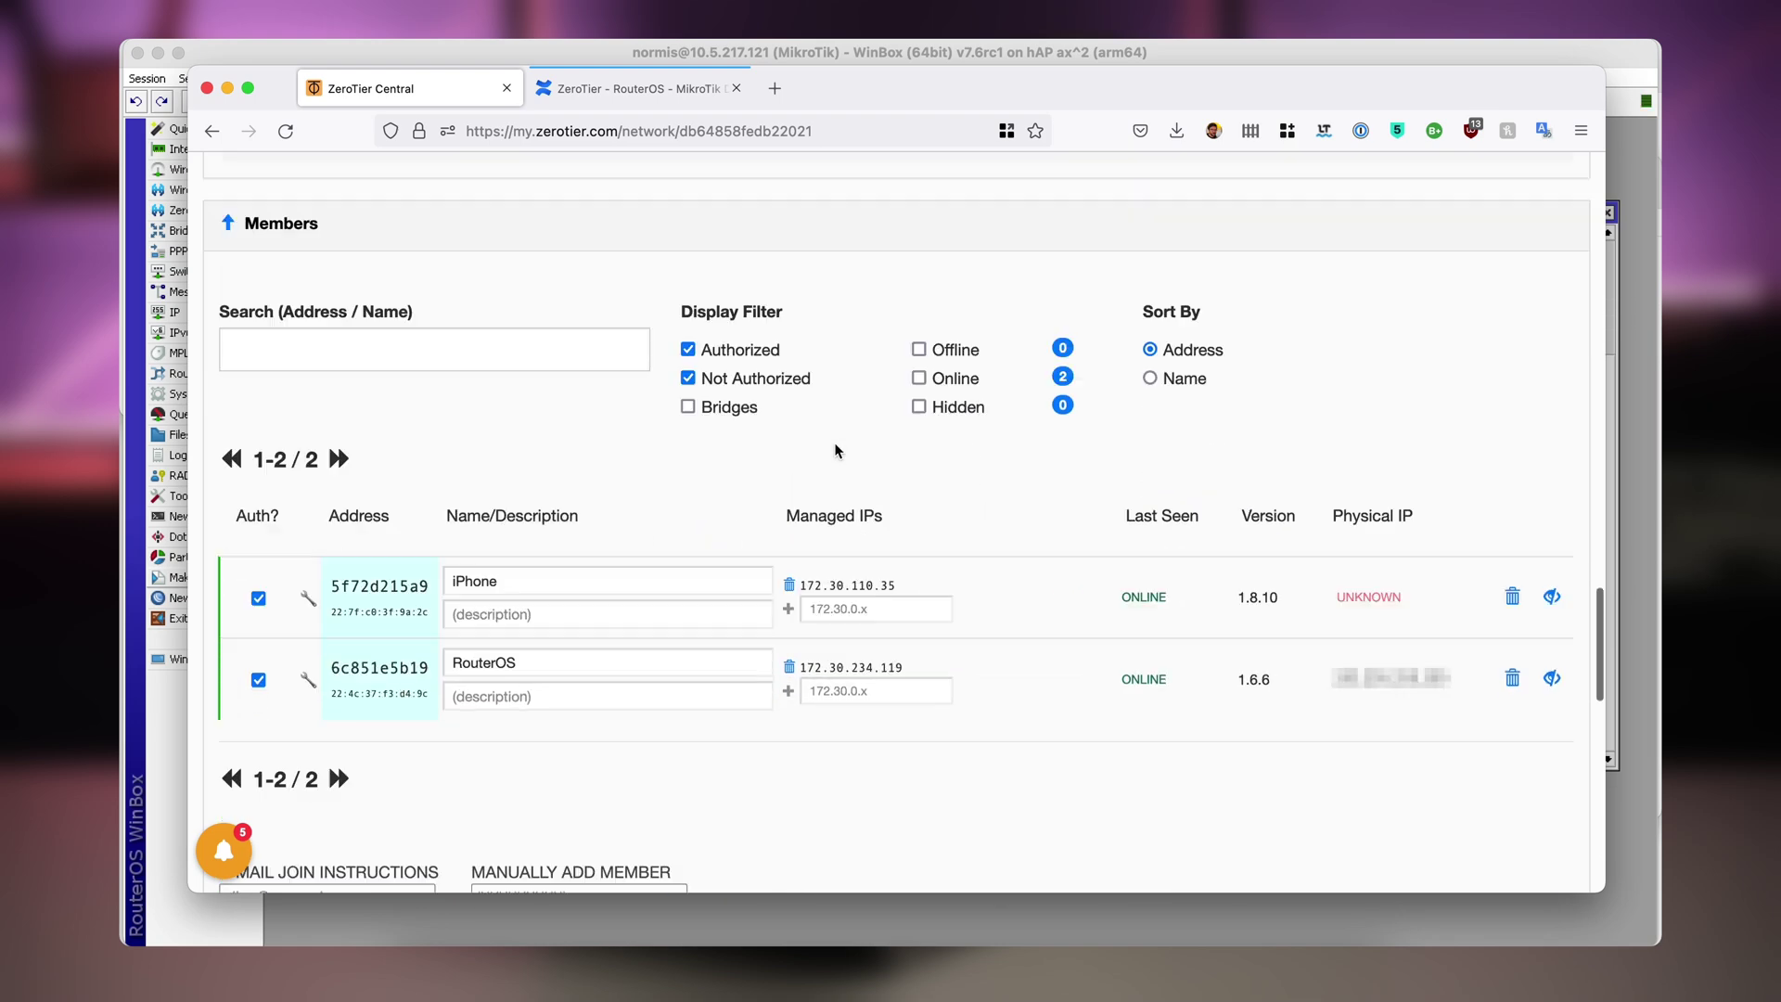